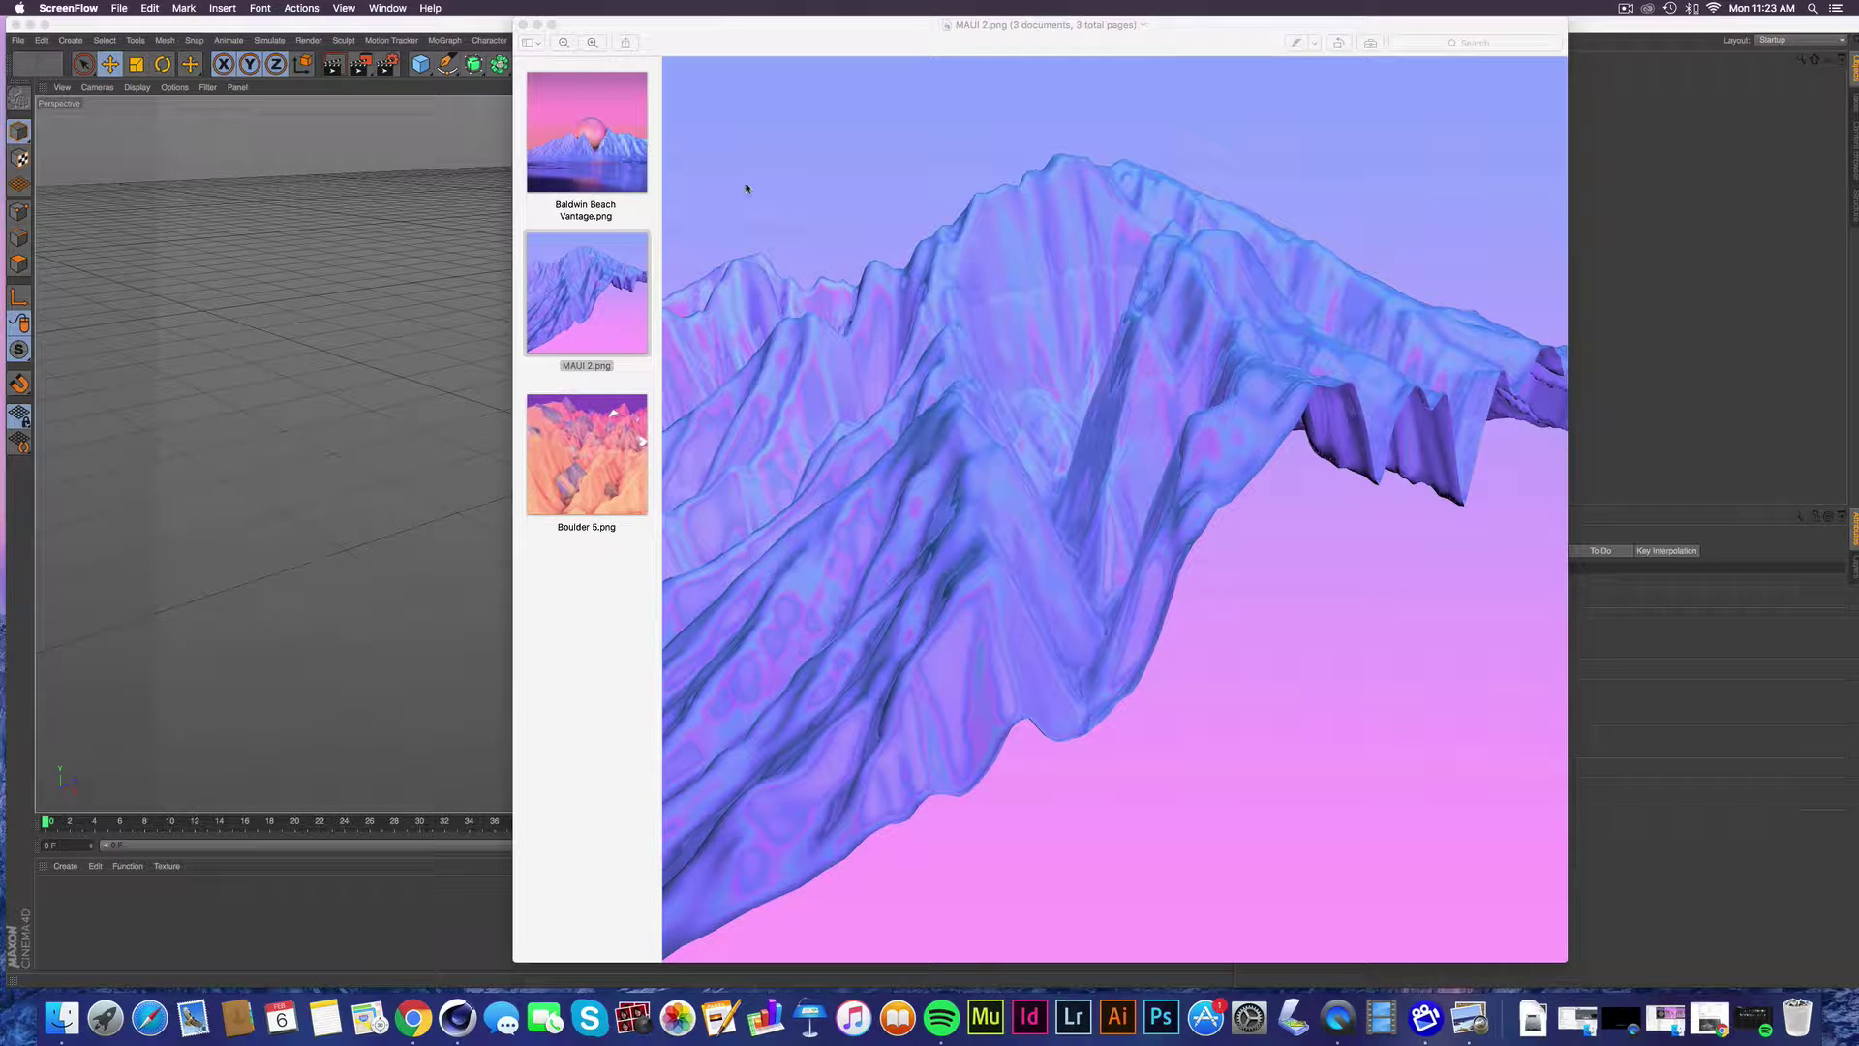
Step: View the Baldwin Beach Vantage render, then the Boulder 5.png render in Preview
left_click(622, 150)
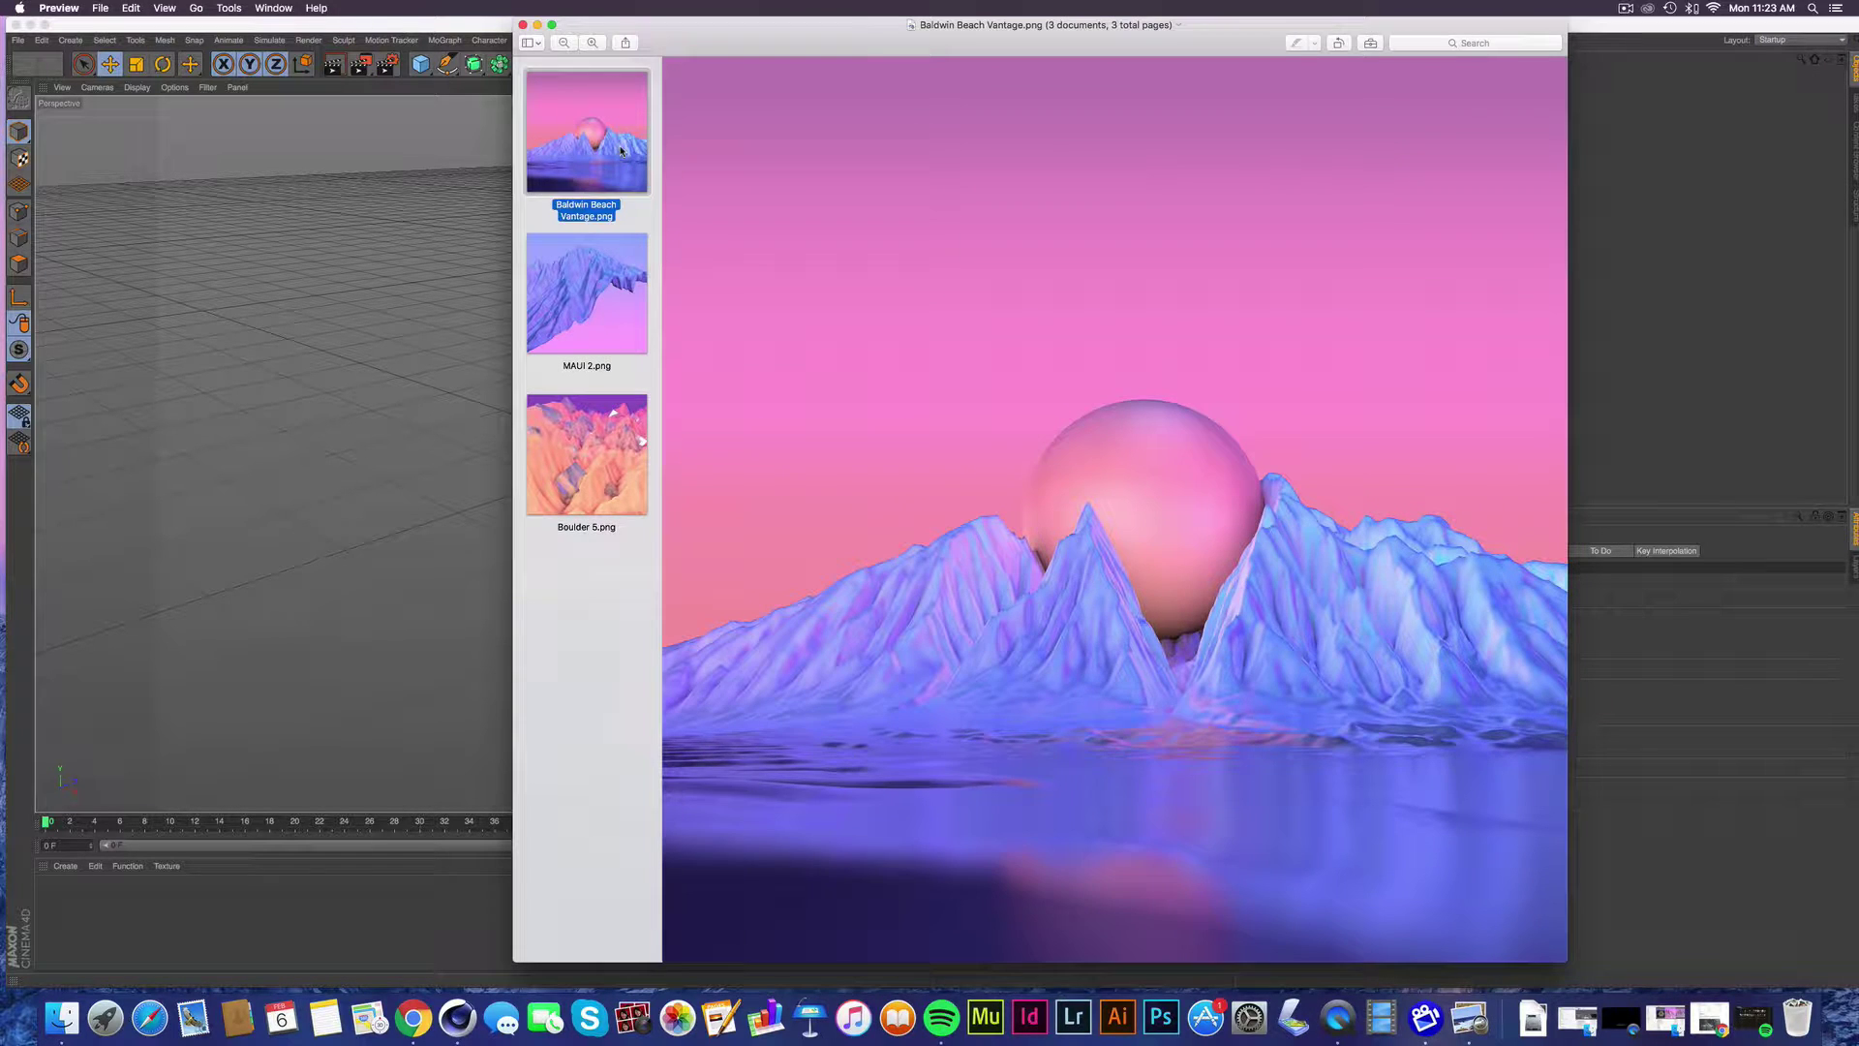
left_click(574, 425)
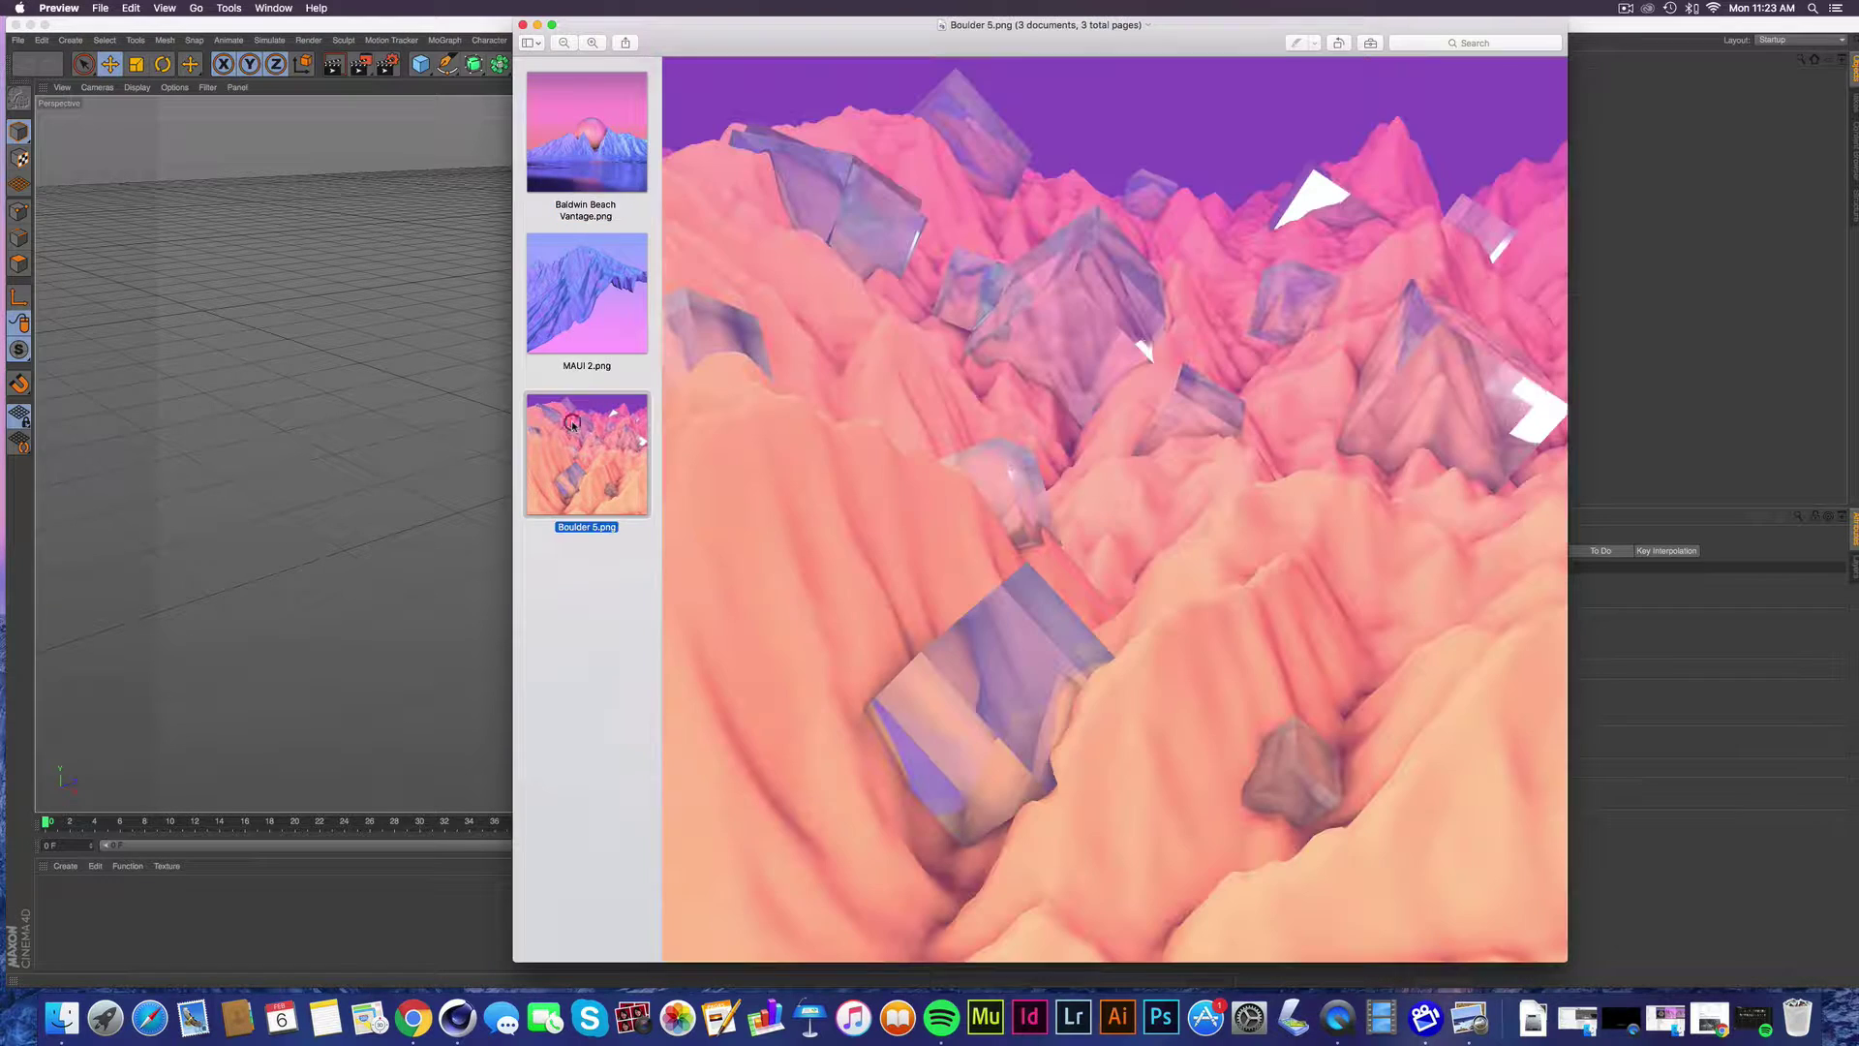
Step: Close Preview, return to Chrome, and follow the README link to tangrams.github.io/heightmapper
left_click(523, 26)
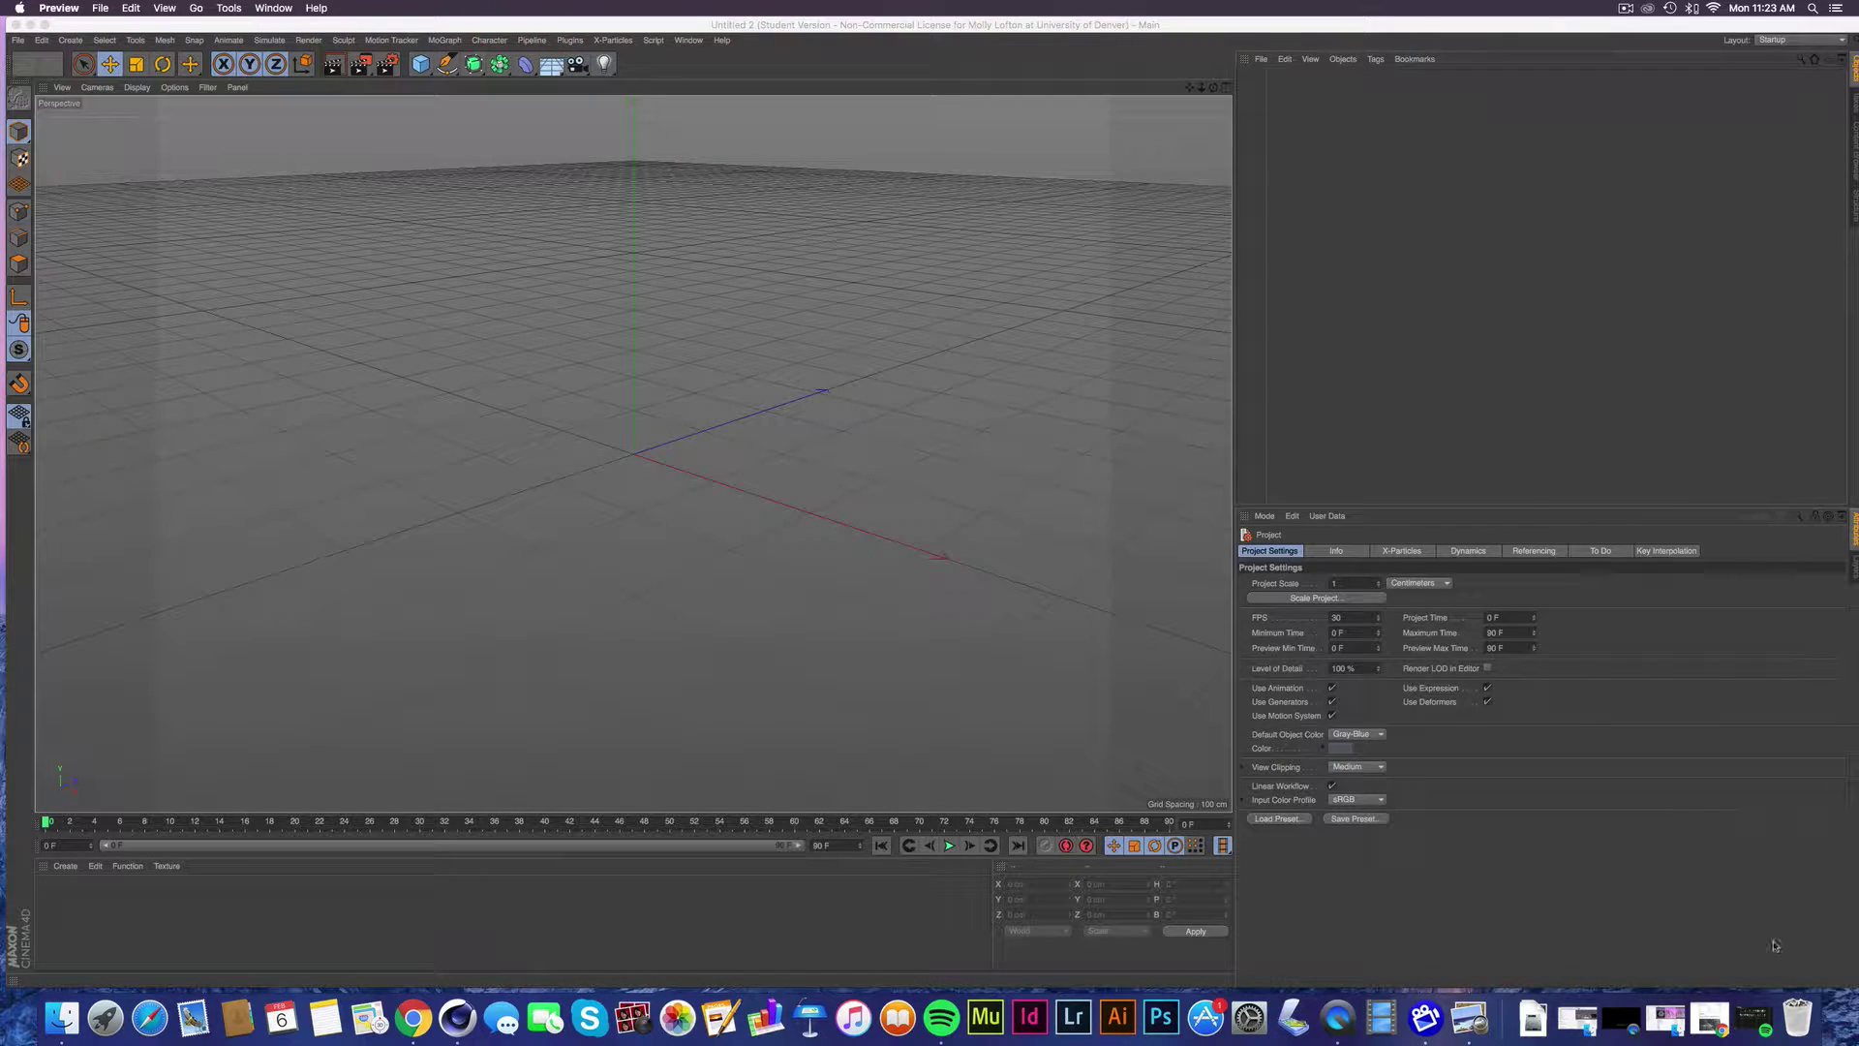
left_click(1712, 1017)
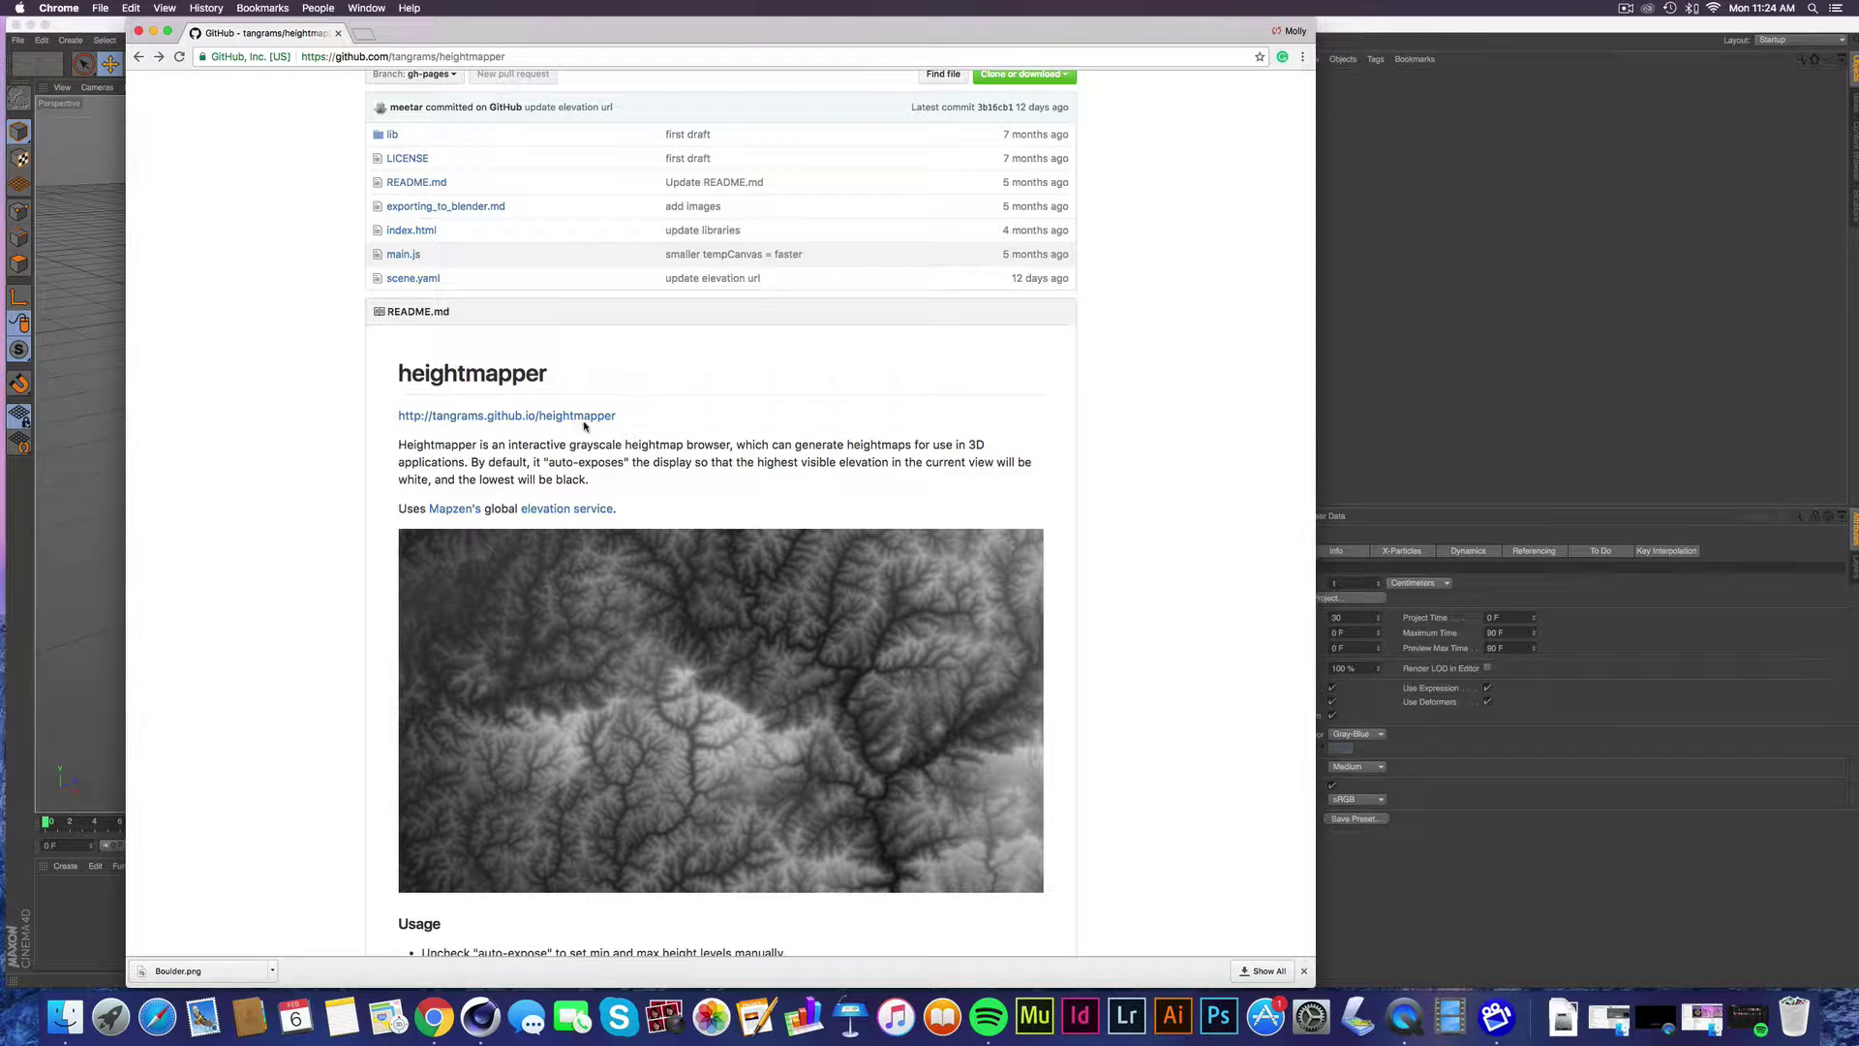
left_click(578, 418)
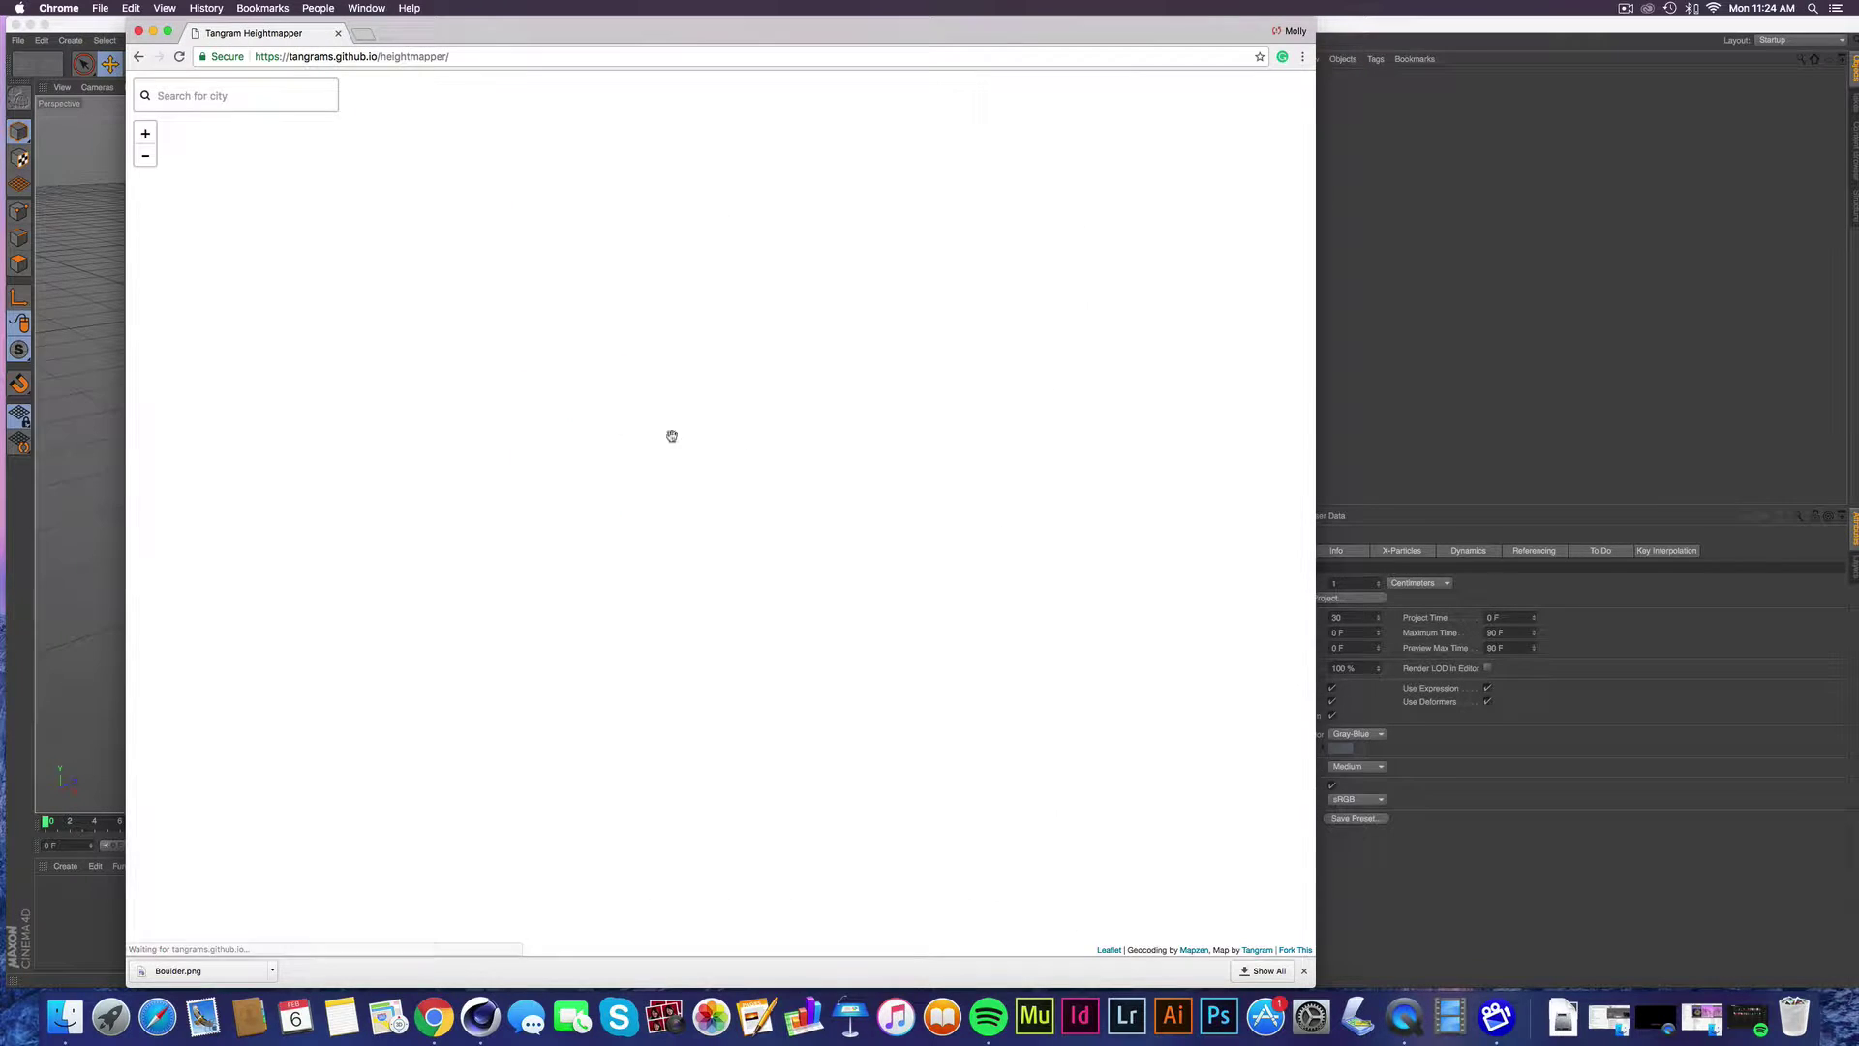
Step: Search for 'Boulder' and move the heightmap to Boulder, CO, USA
left_click(202, 102)
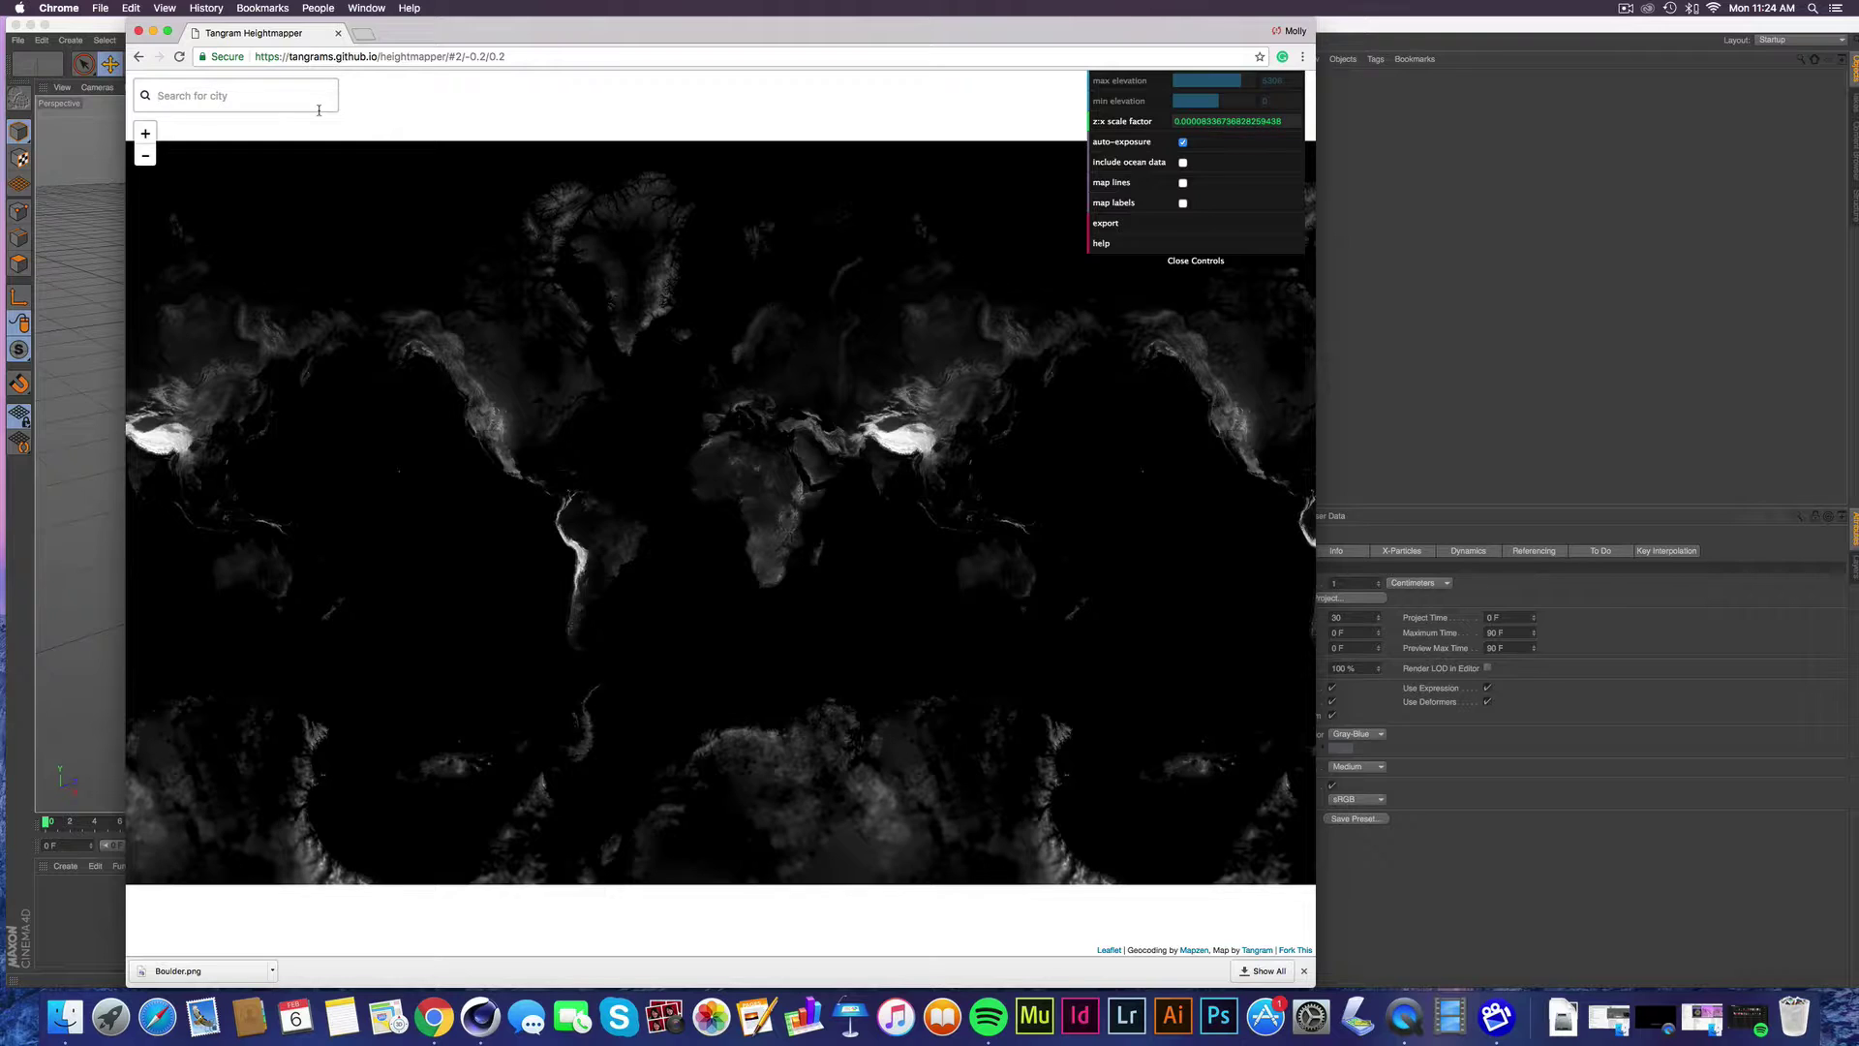
type("Boulder")
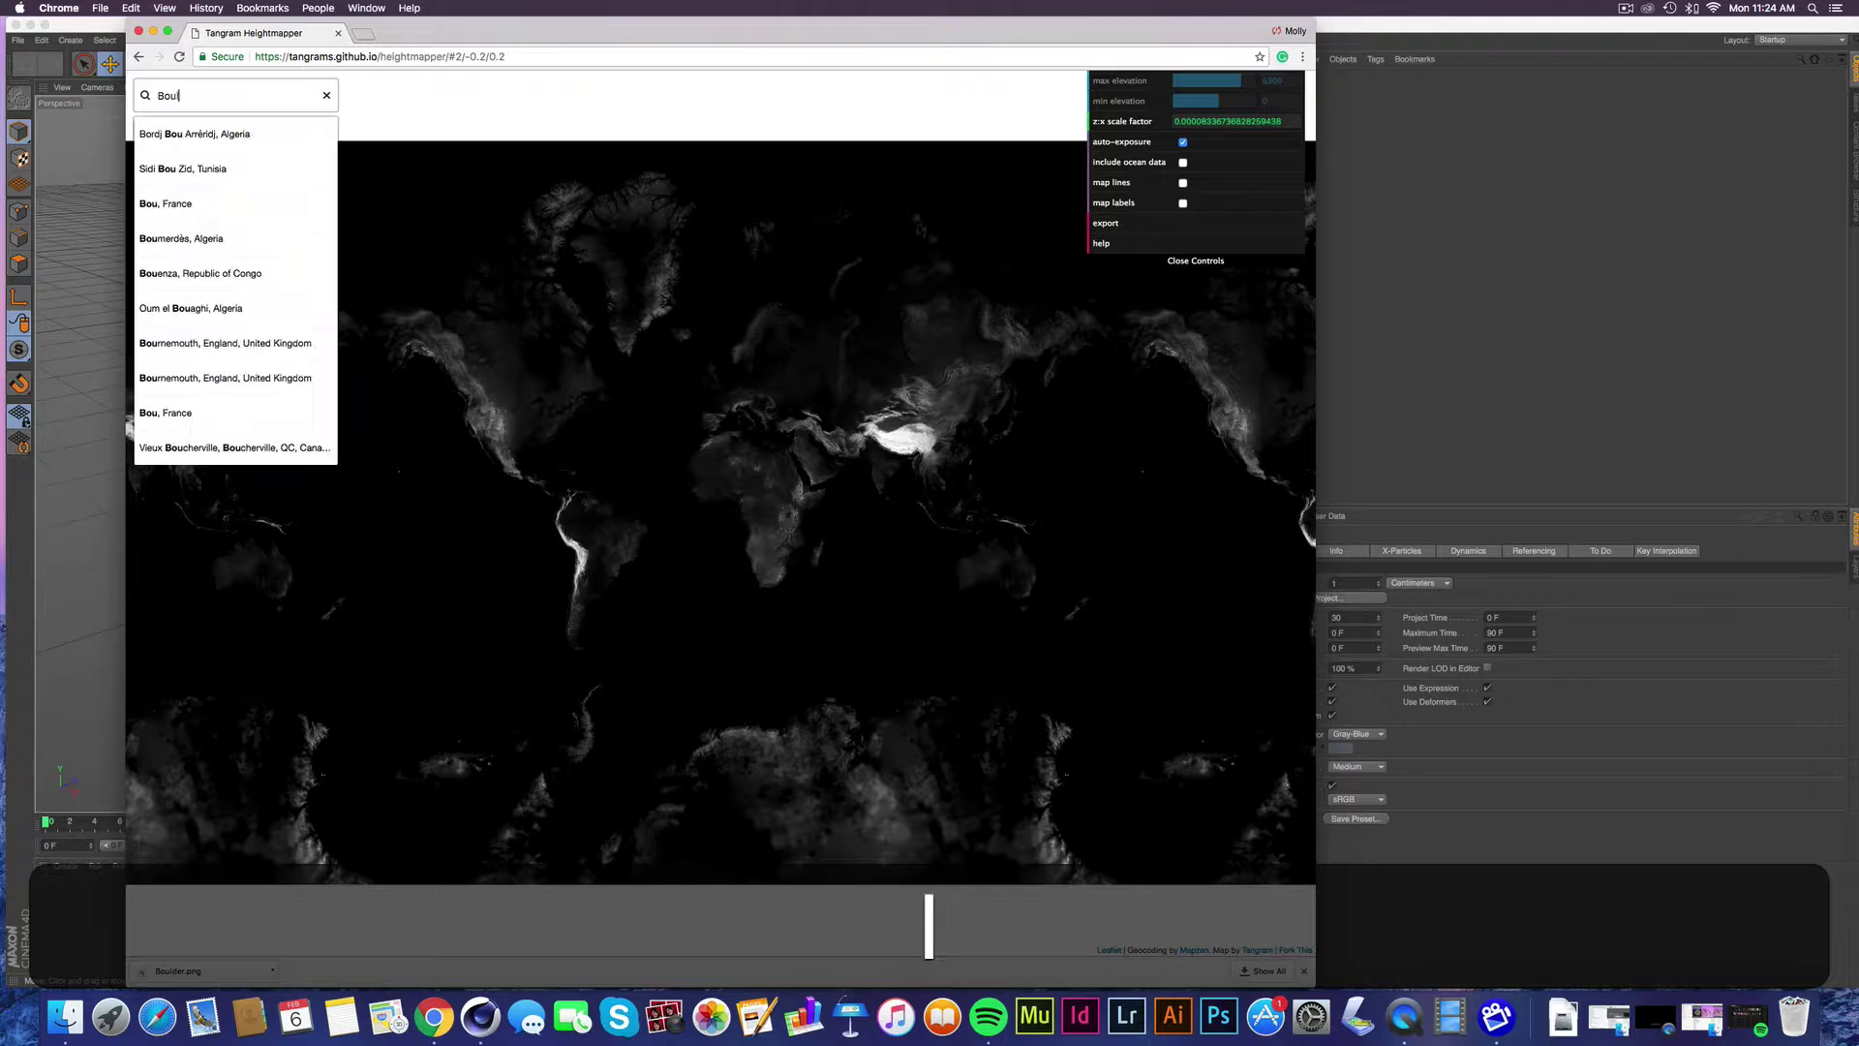
left_click(193, 130)
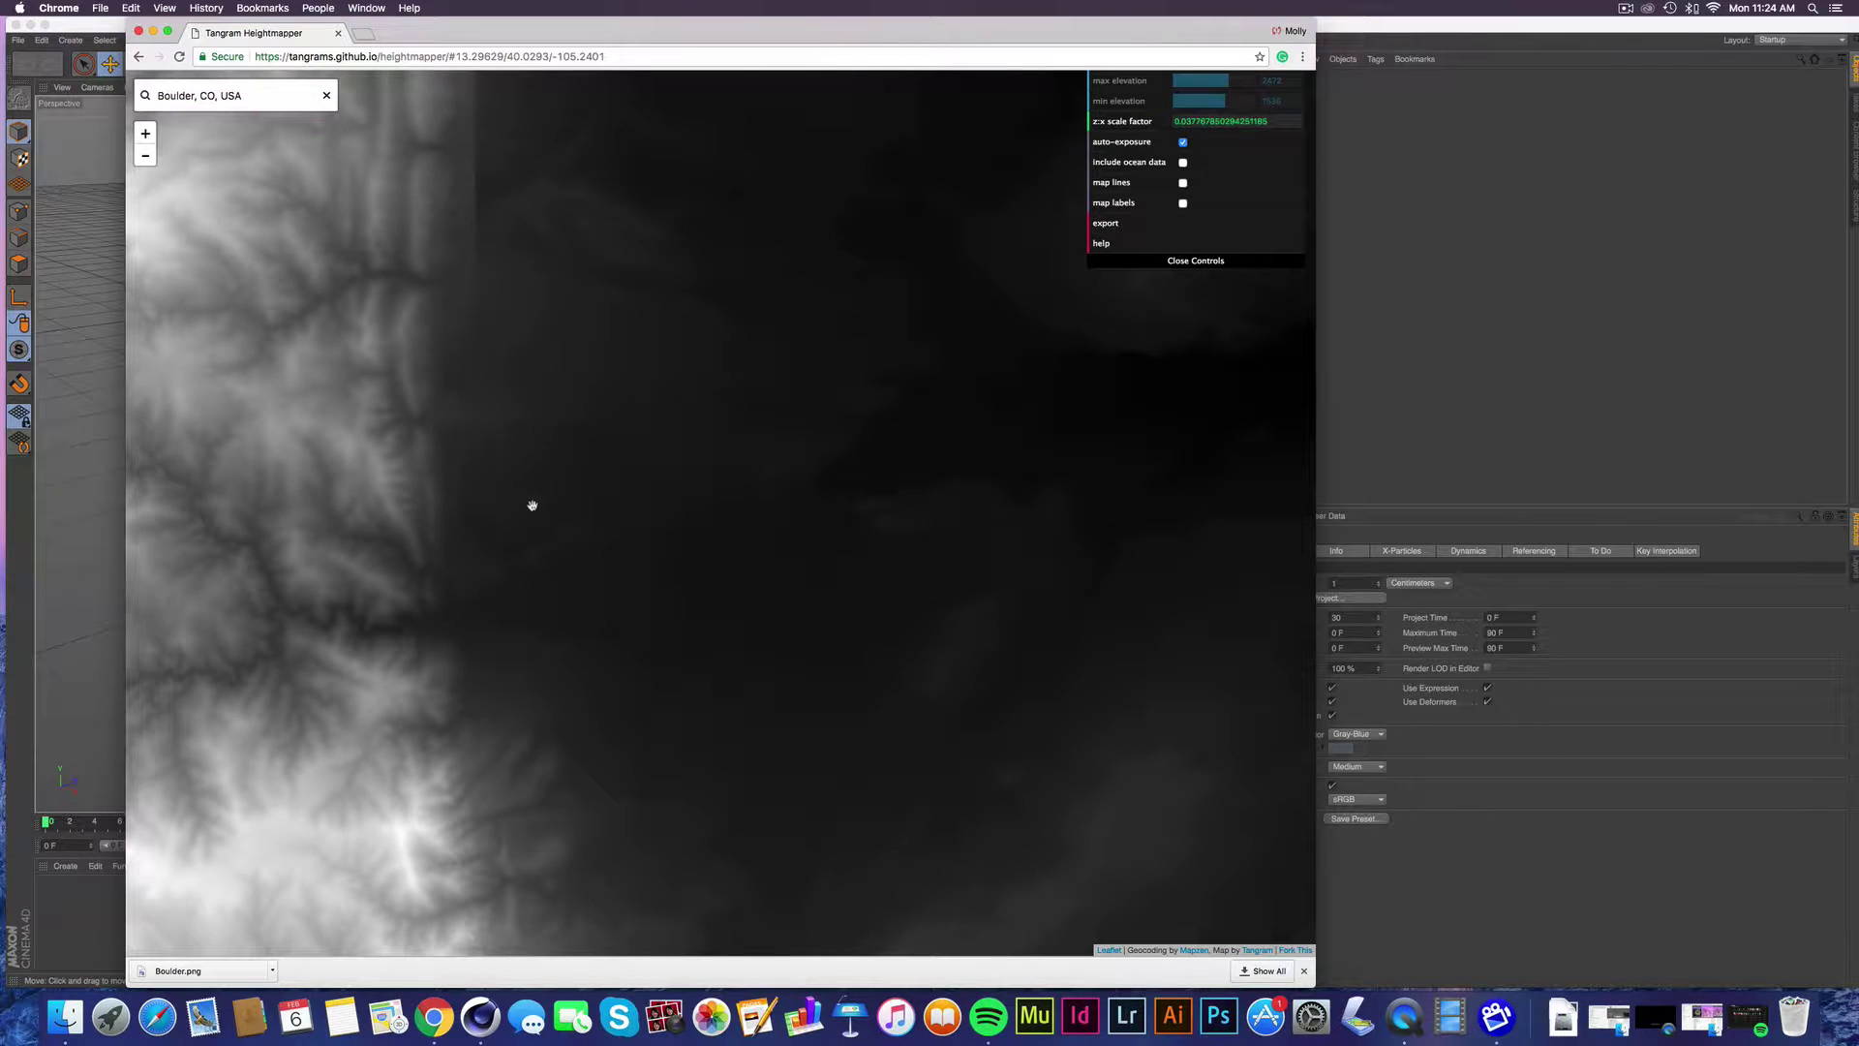
Step: Zoom out, pan west and north toward the mountains, and widen the browser window
scroll(454, 526, "down", 5)
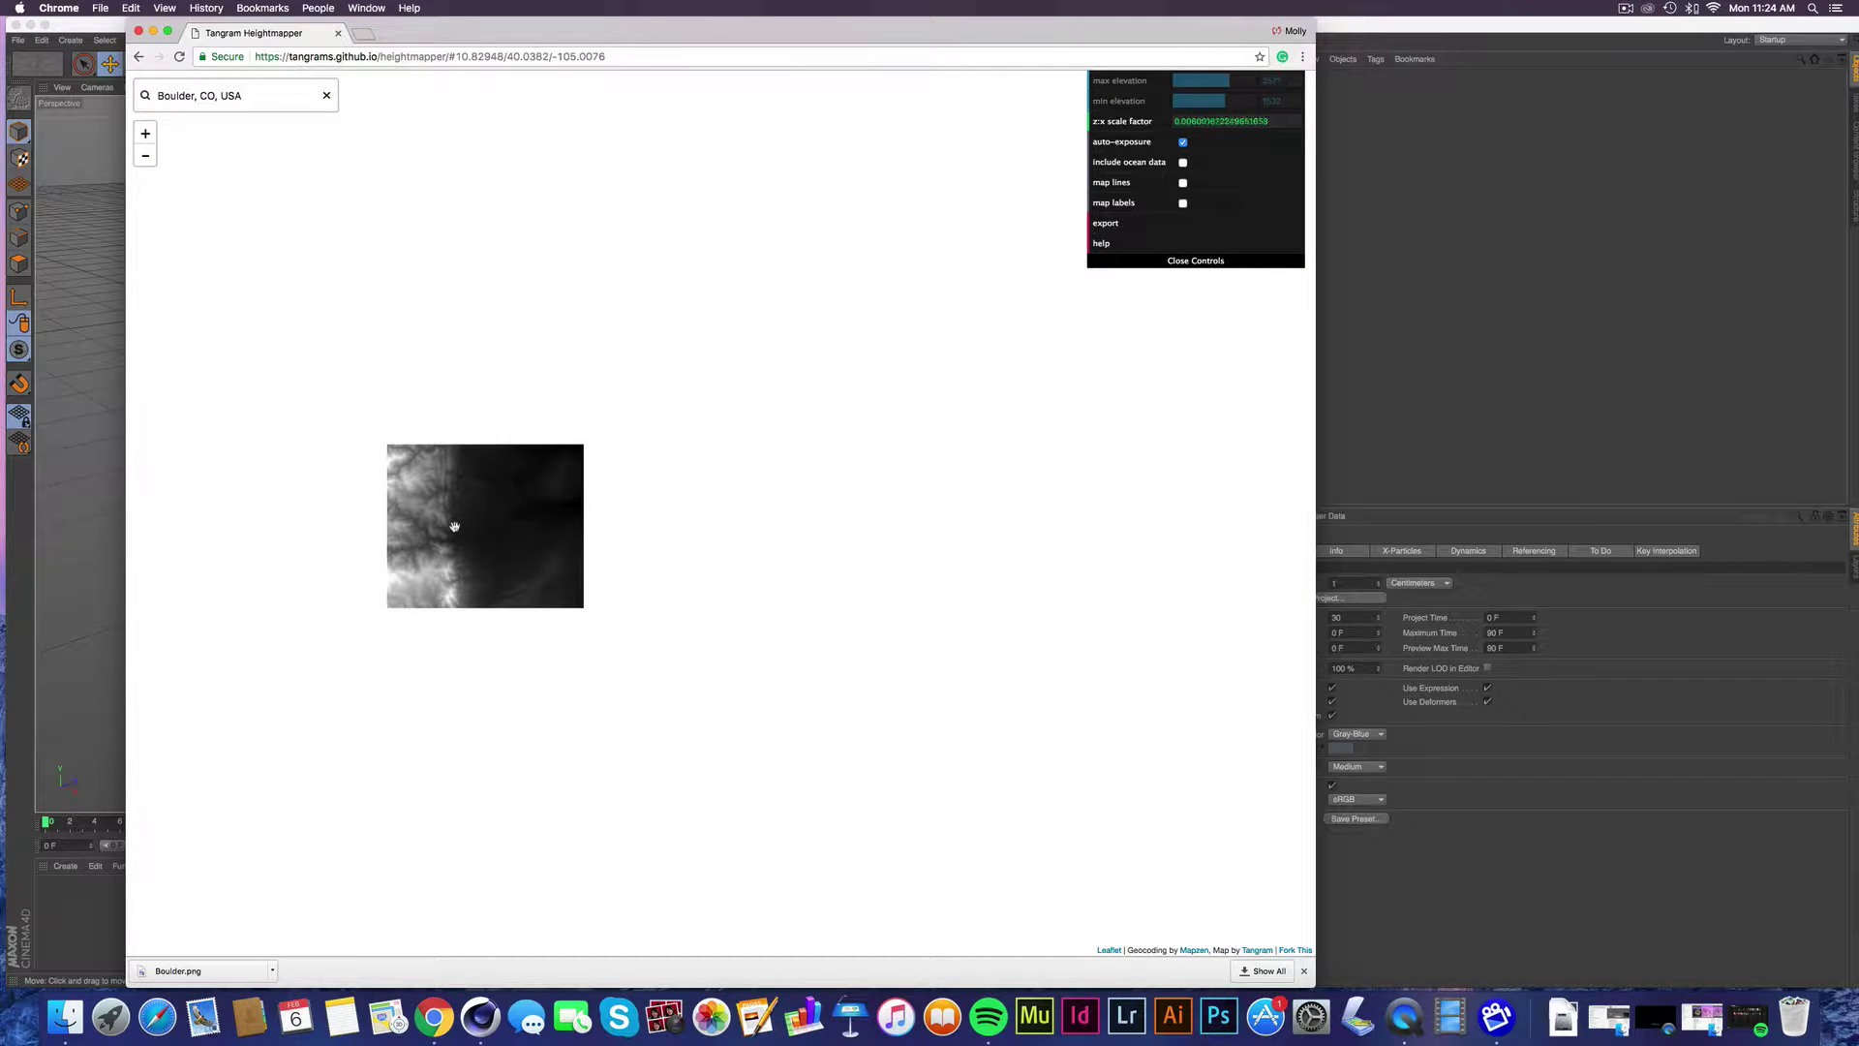
scroll(454, 524, "down", 1)
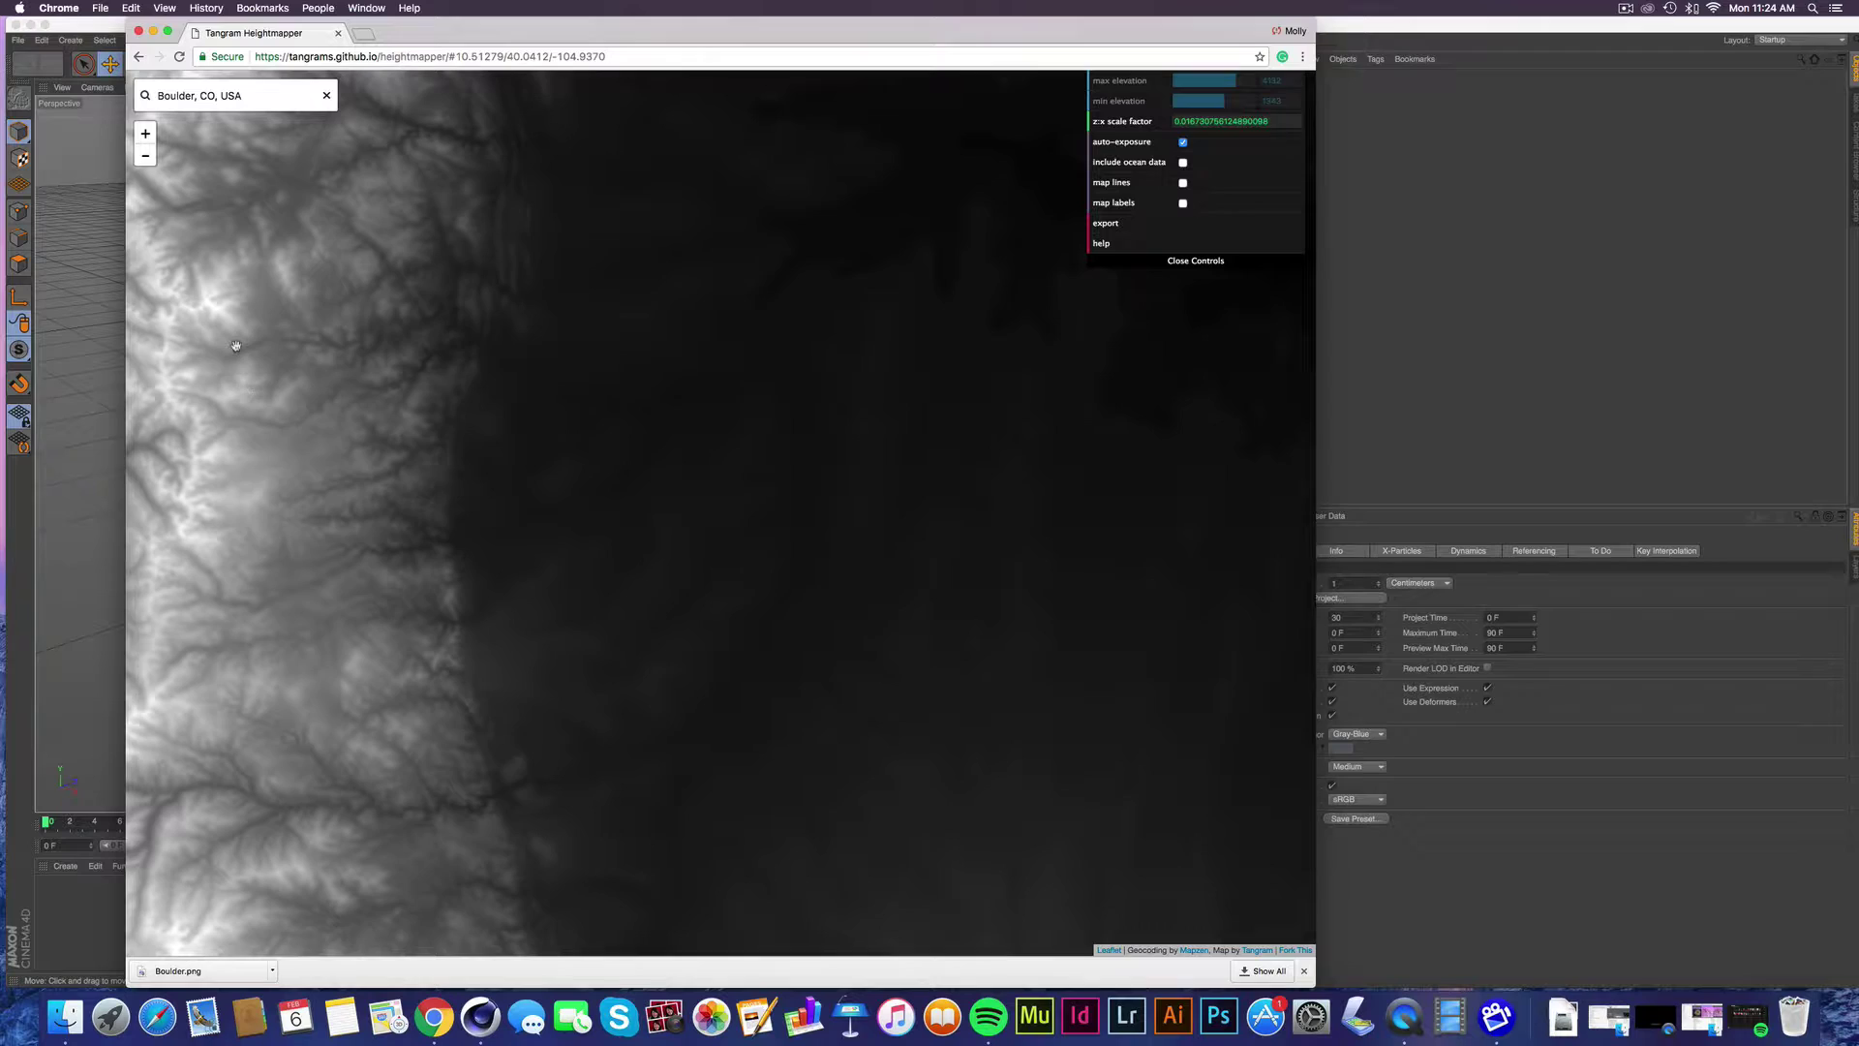
left_click_drag(237, 349, 762, 404)
left_click_drag(548, 418, 701, 435)
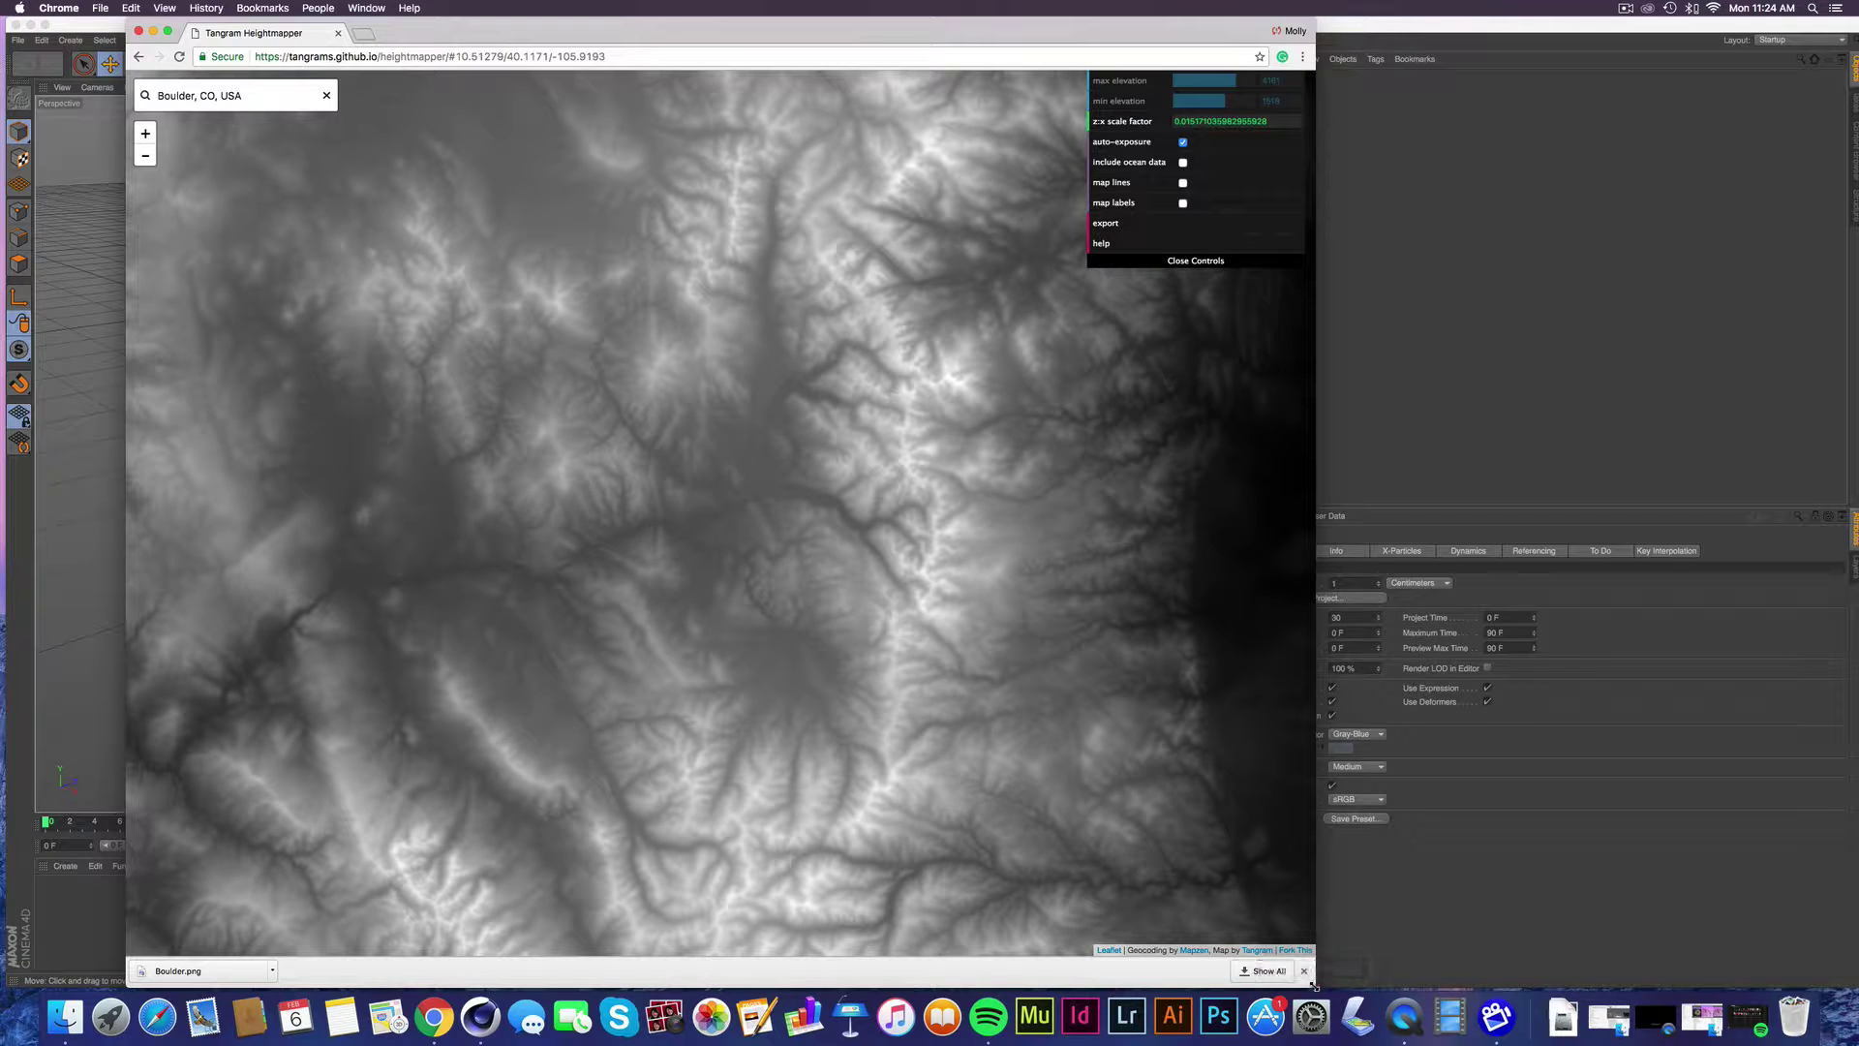
left_click_drag(1315, 985, 1770, 982)
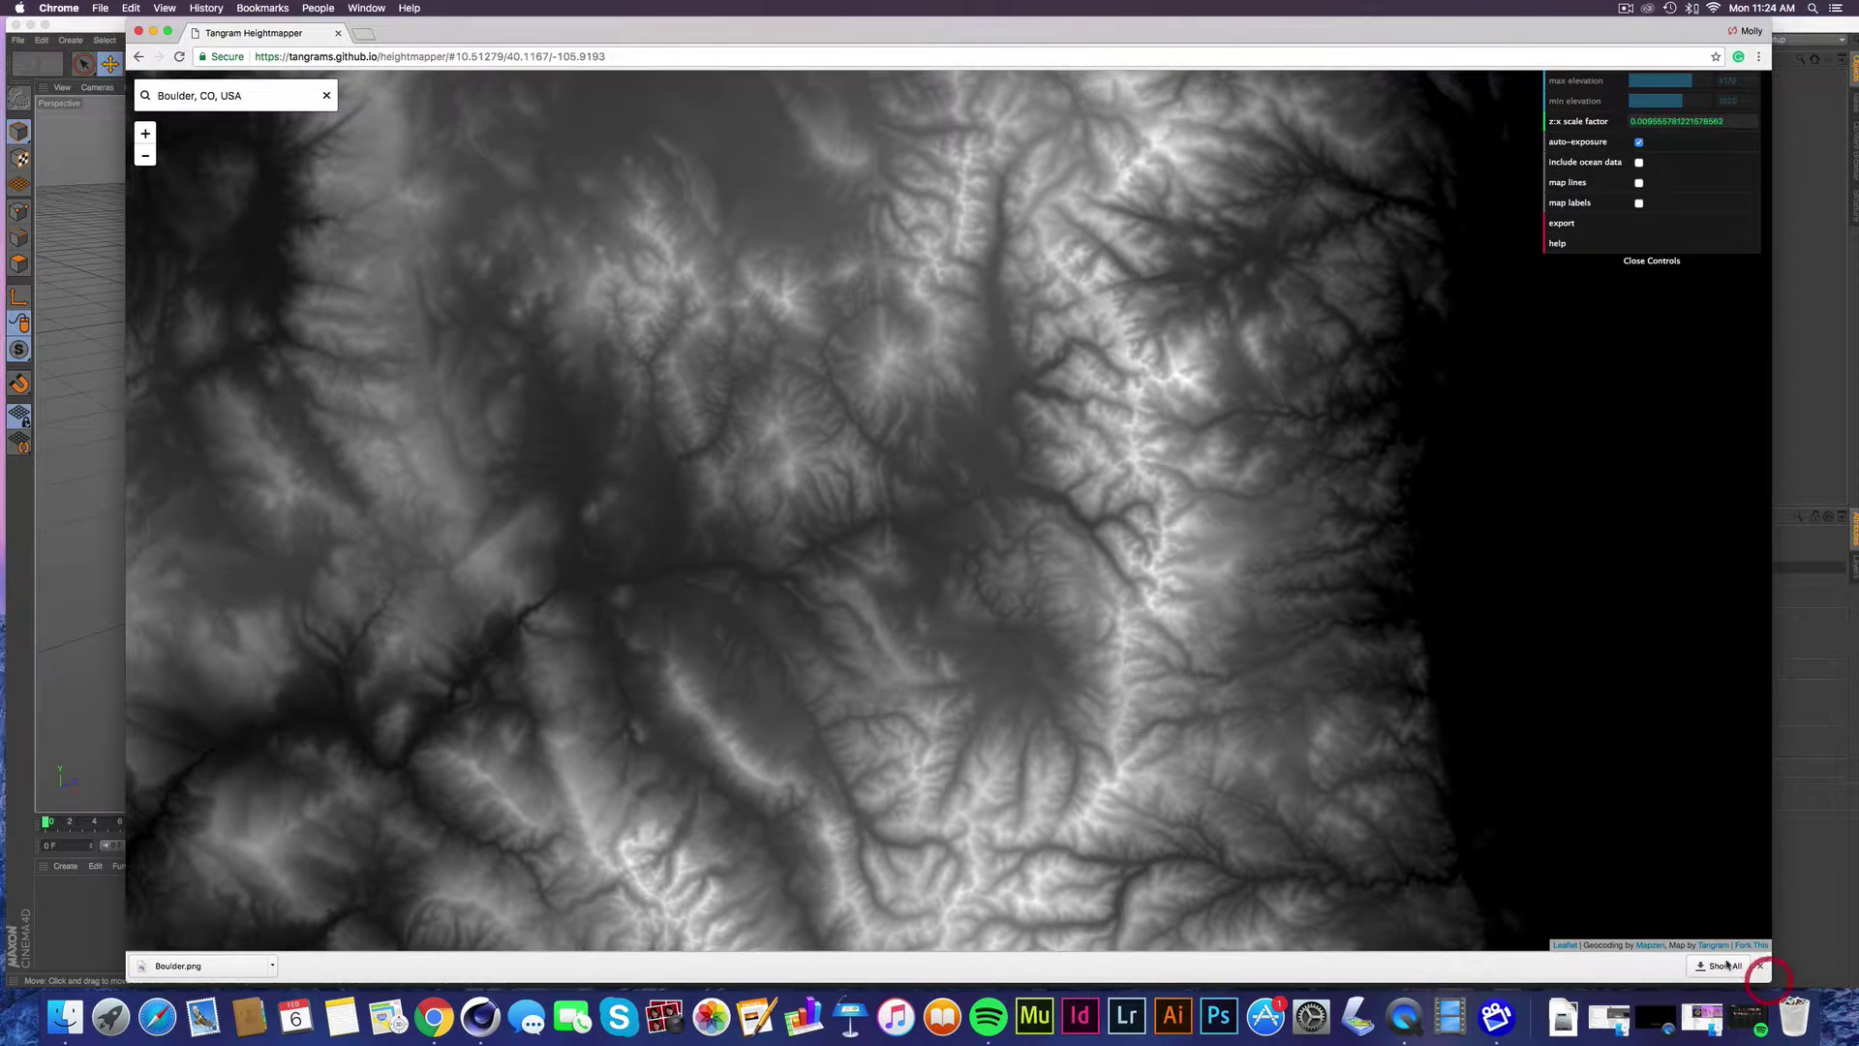
Step: Export the heightmap and save the image to the Desktop as Boulder_2.png
left_click(1555, 225)
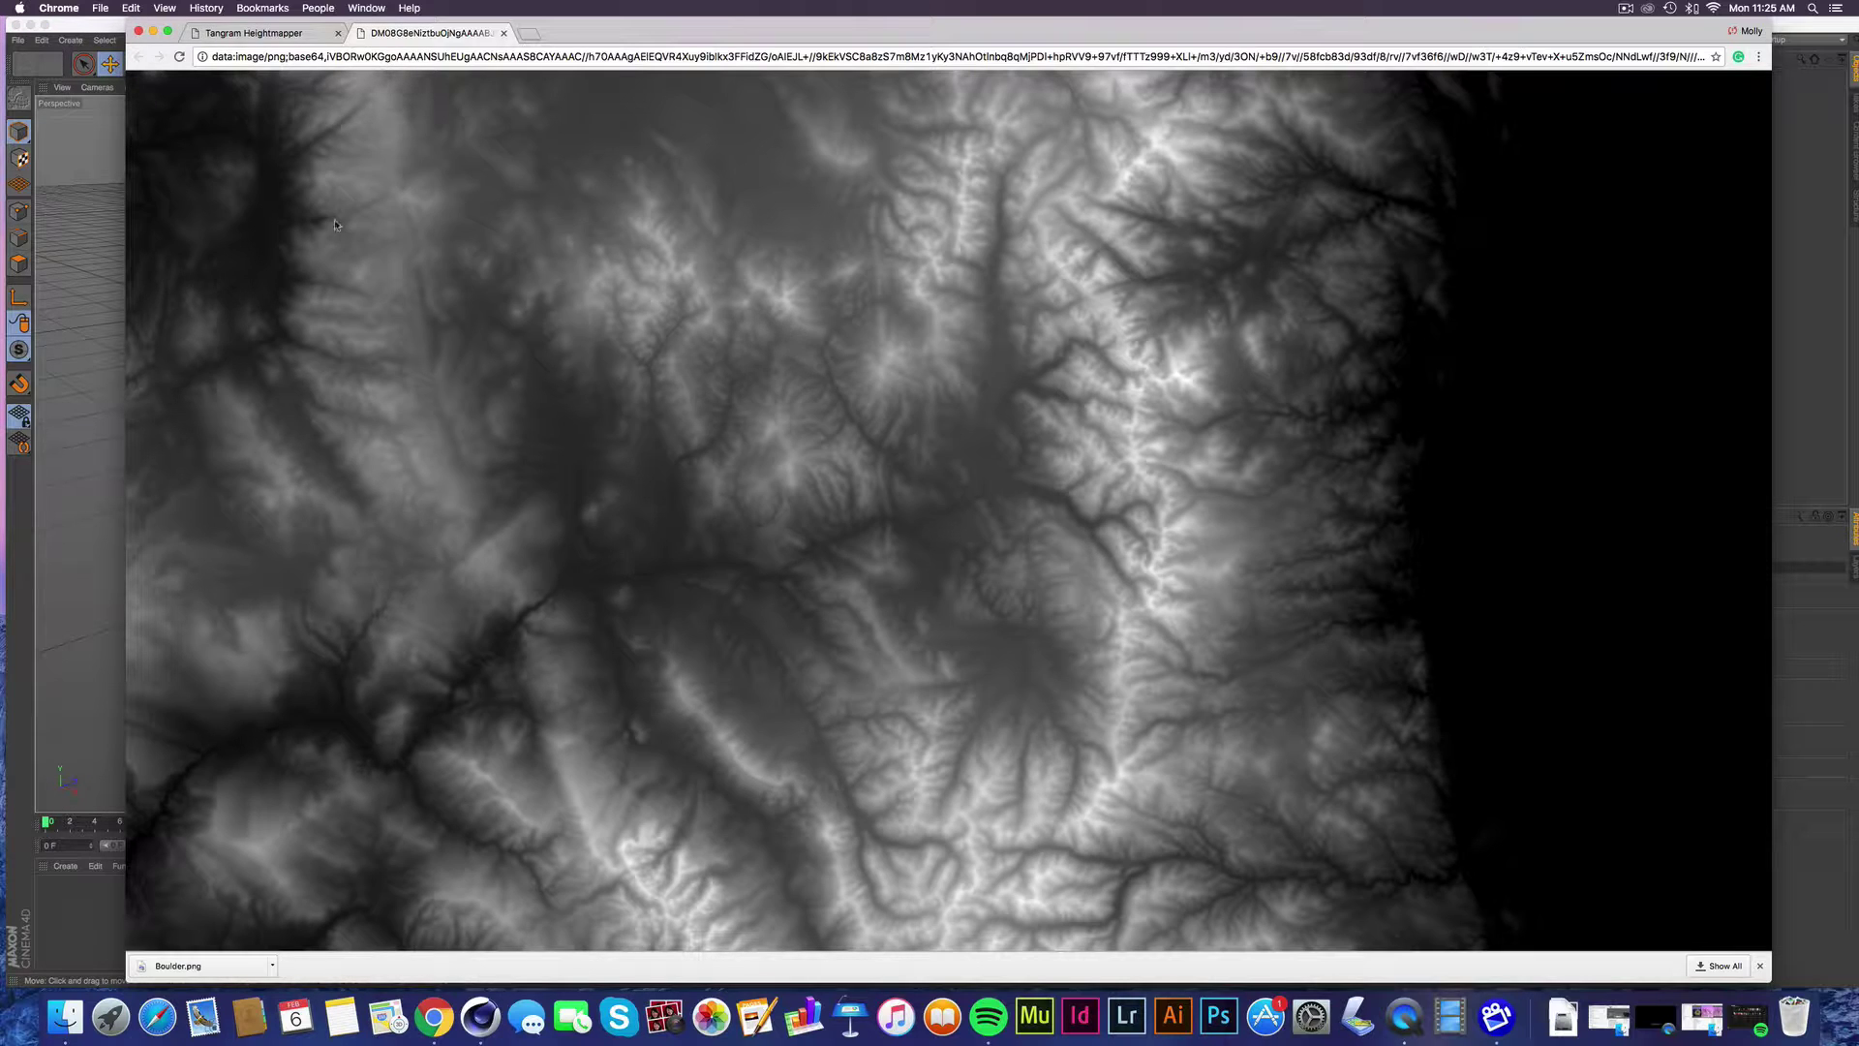
right_click(407, 455)
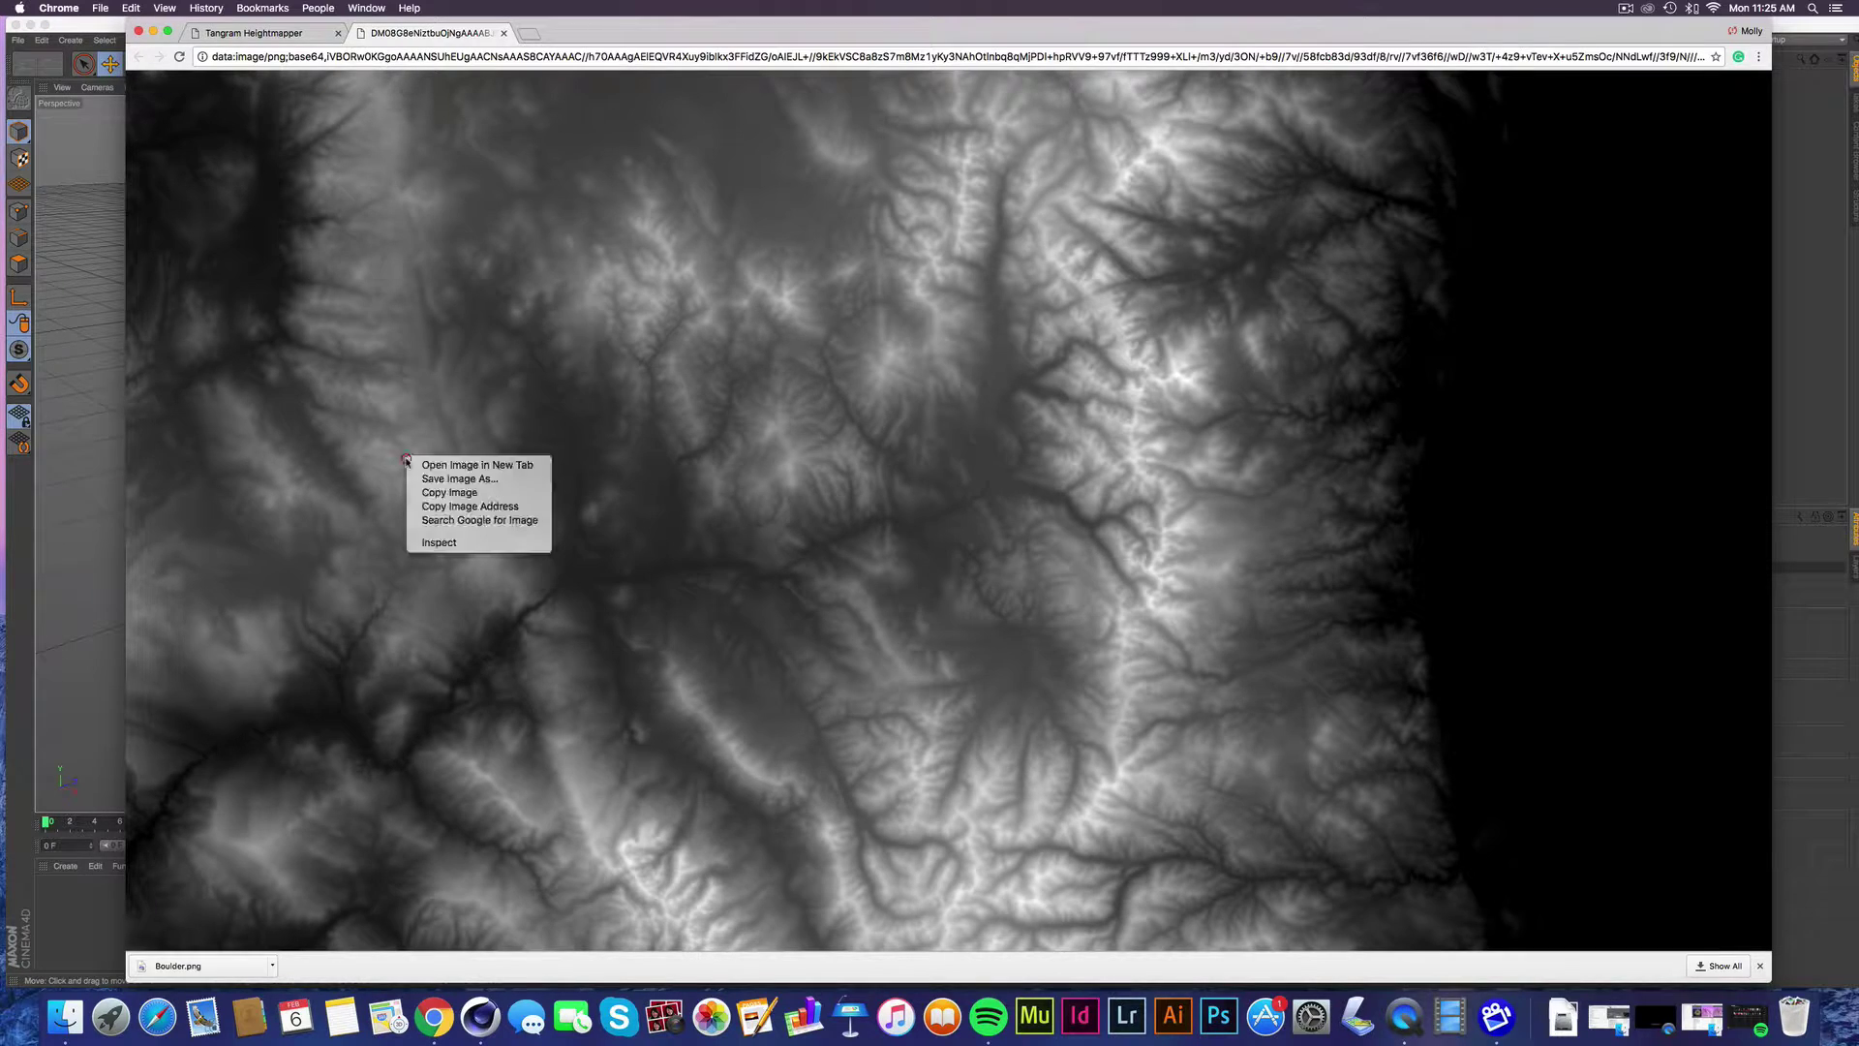
left_click(456, 481)
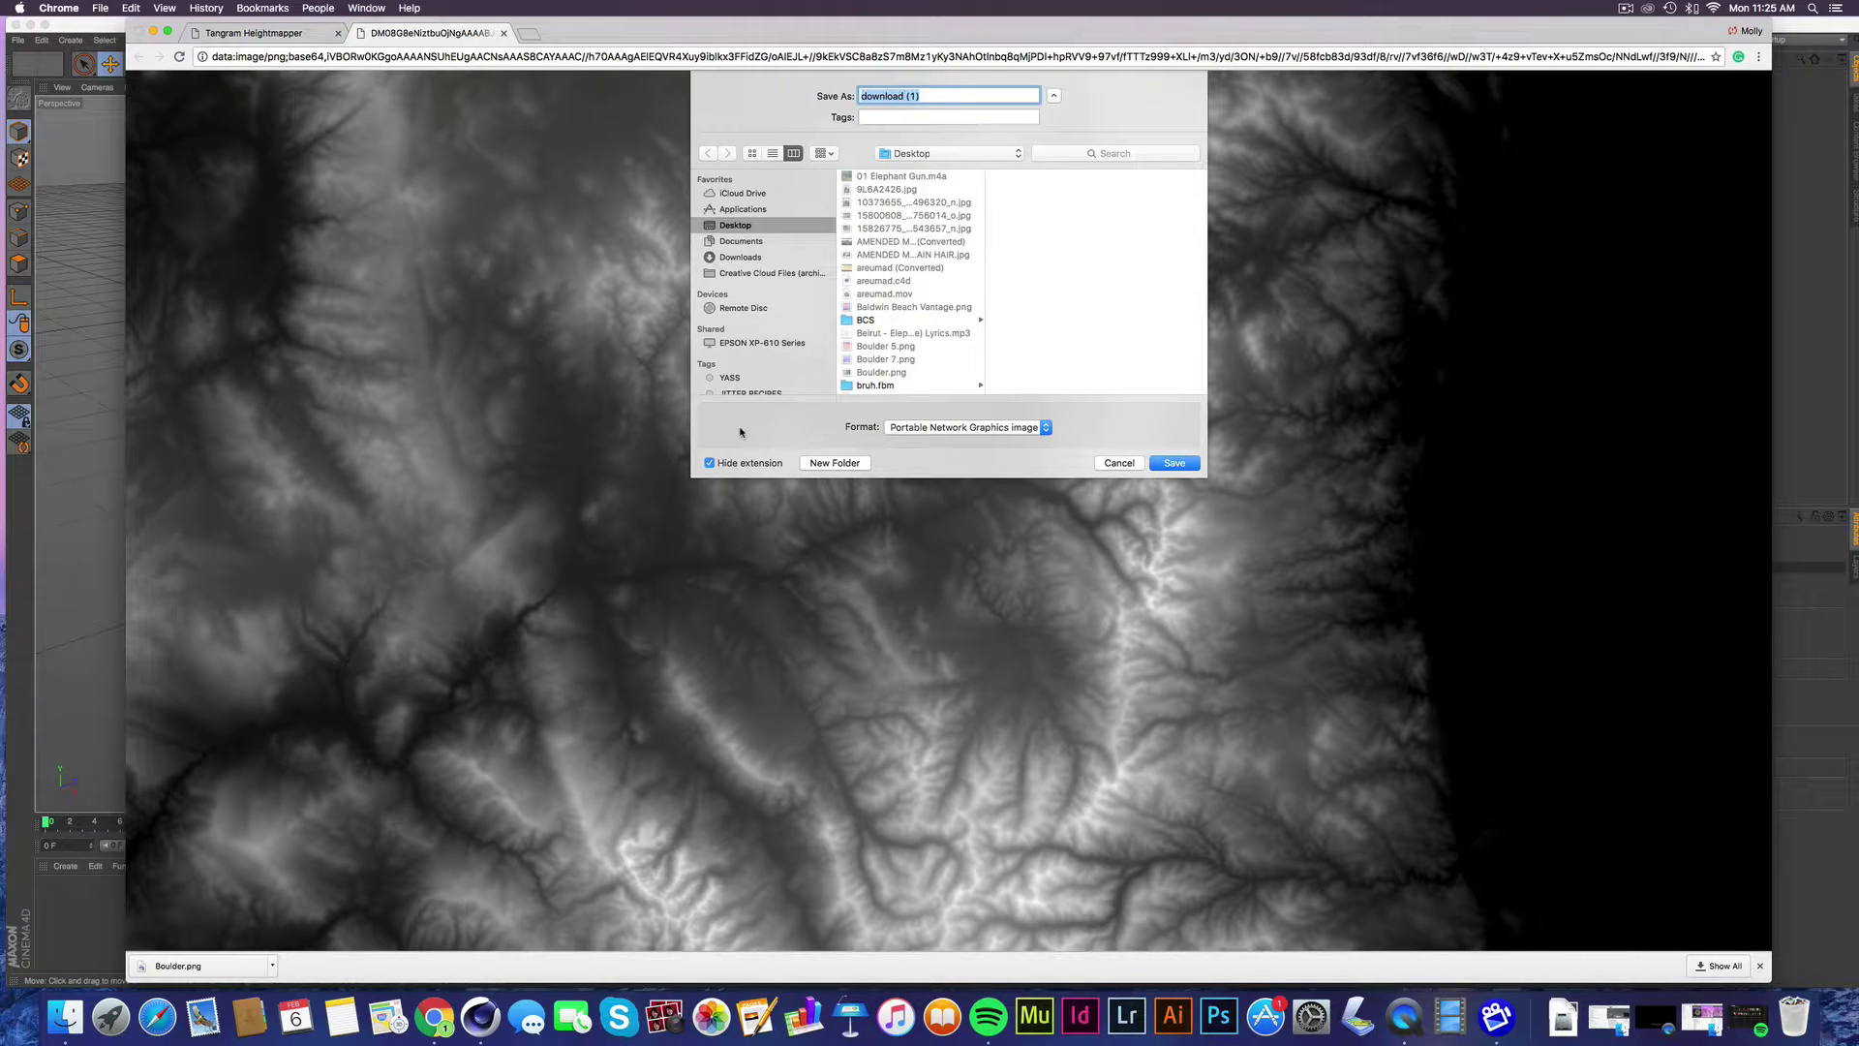
type("Boulder")
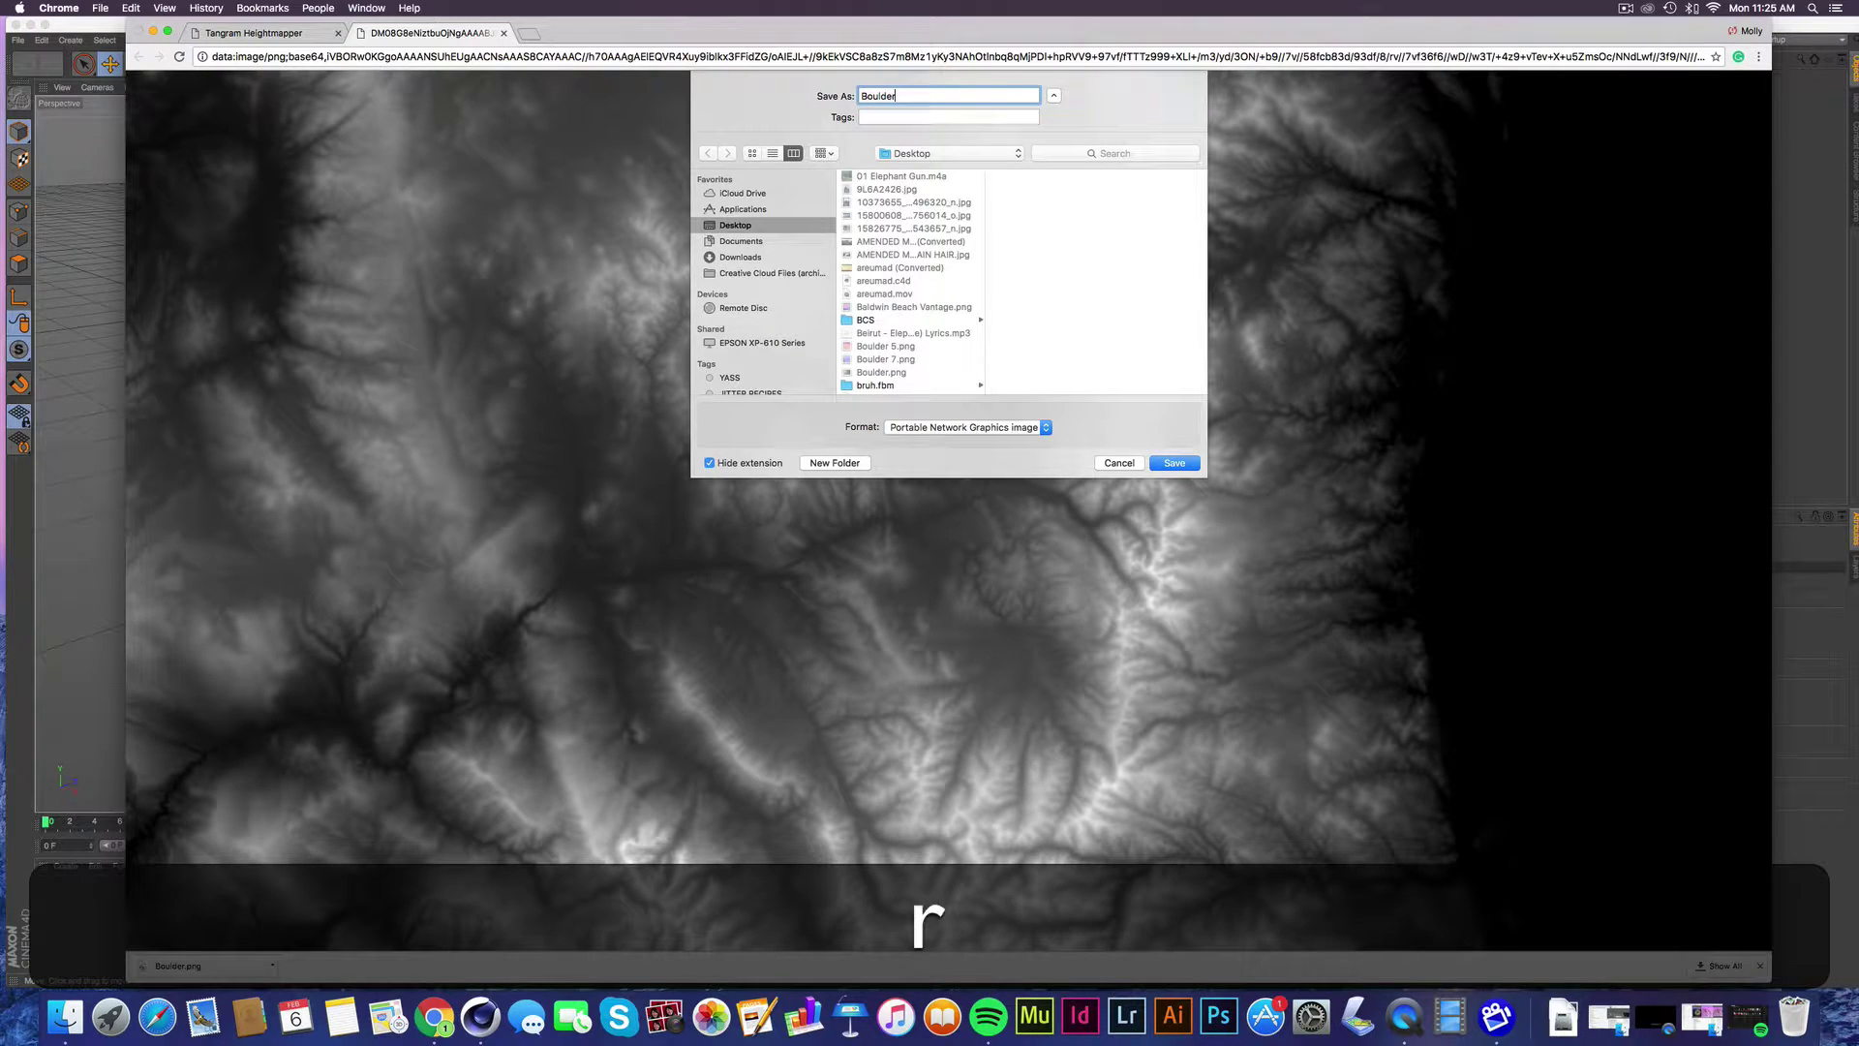
type("_2")
key("Return")
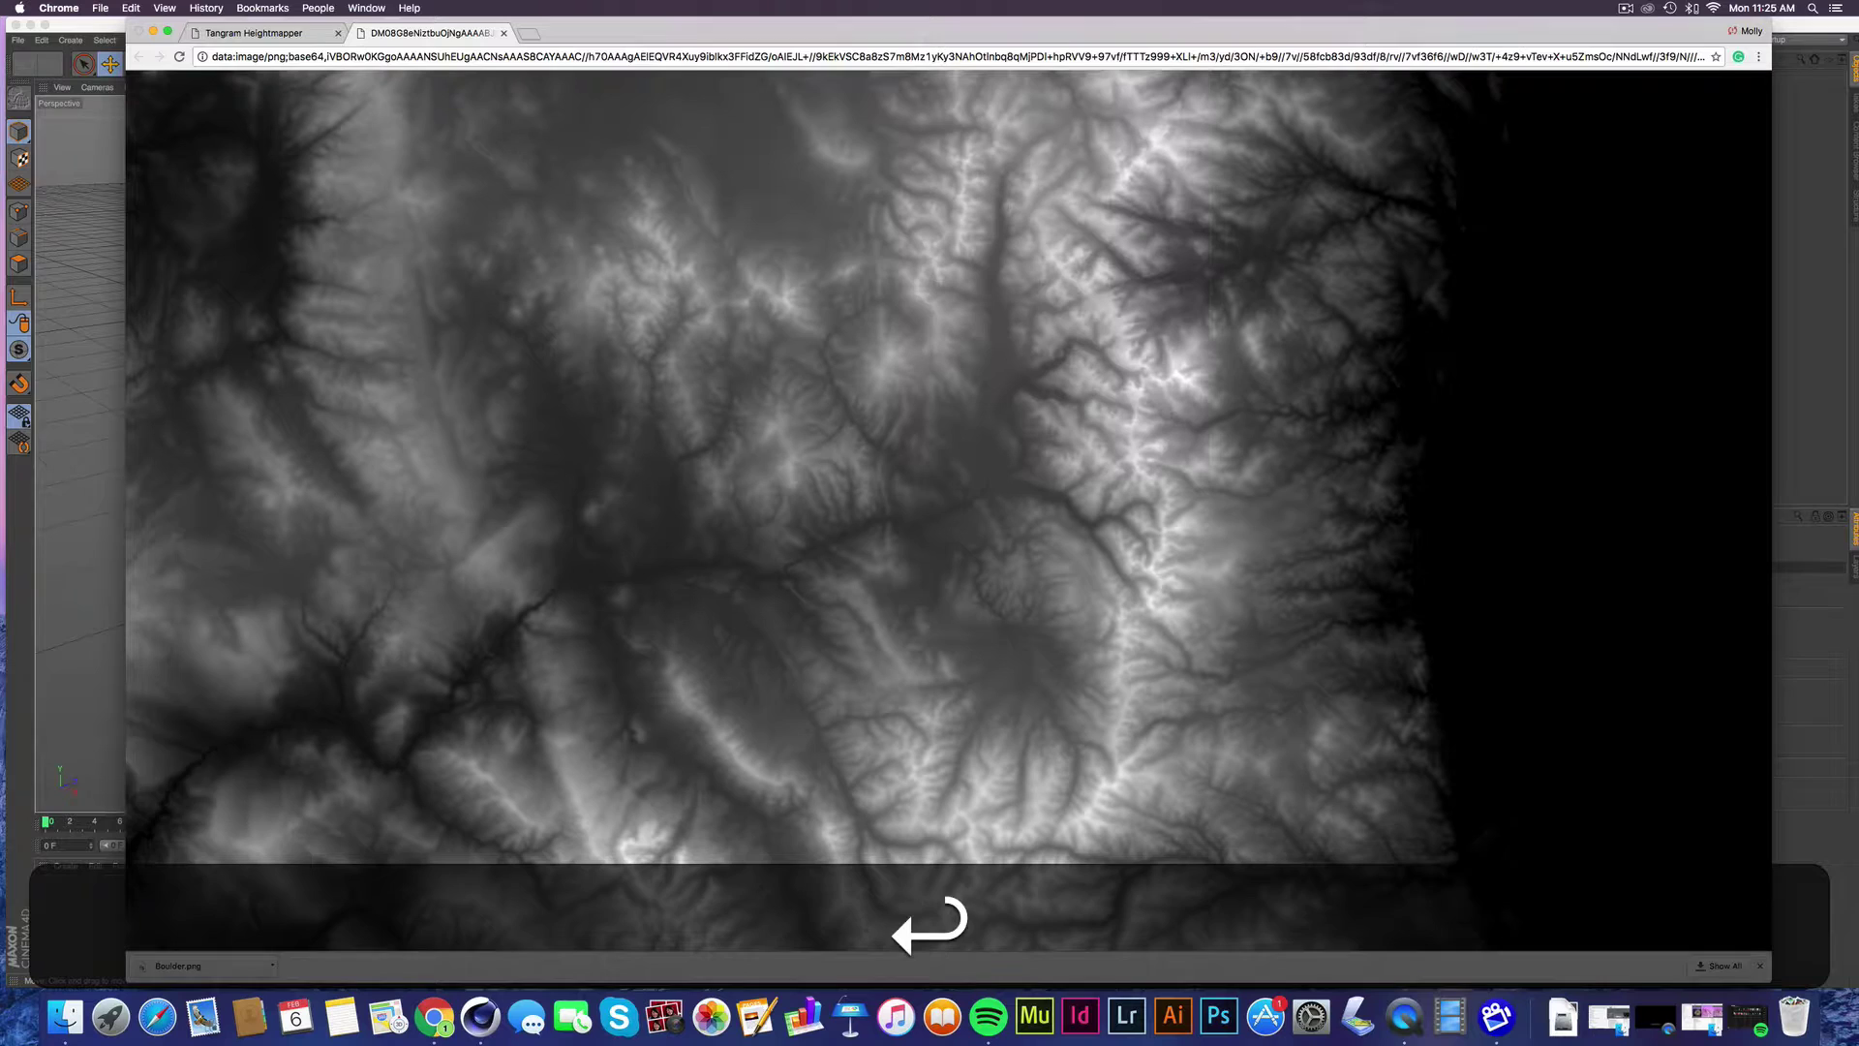
Step: Add a Relief object and load Boulder_2.png as its texture, copying it into the project
left_click(152, 32)
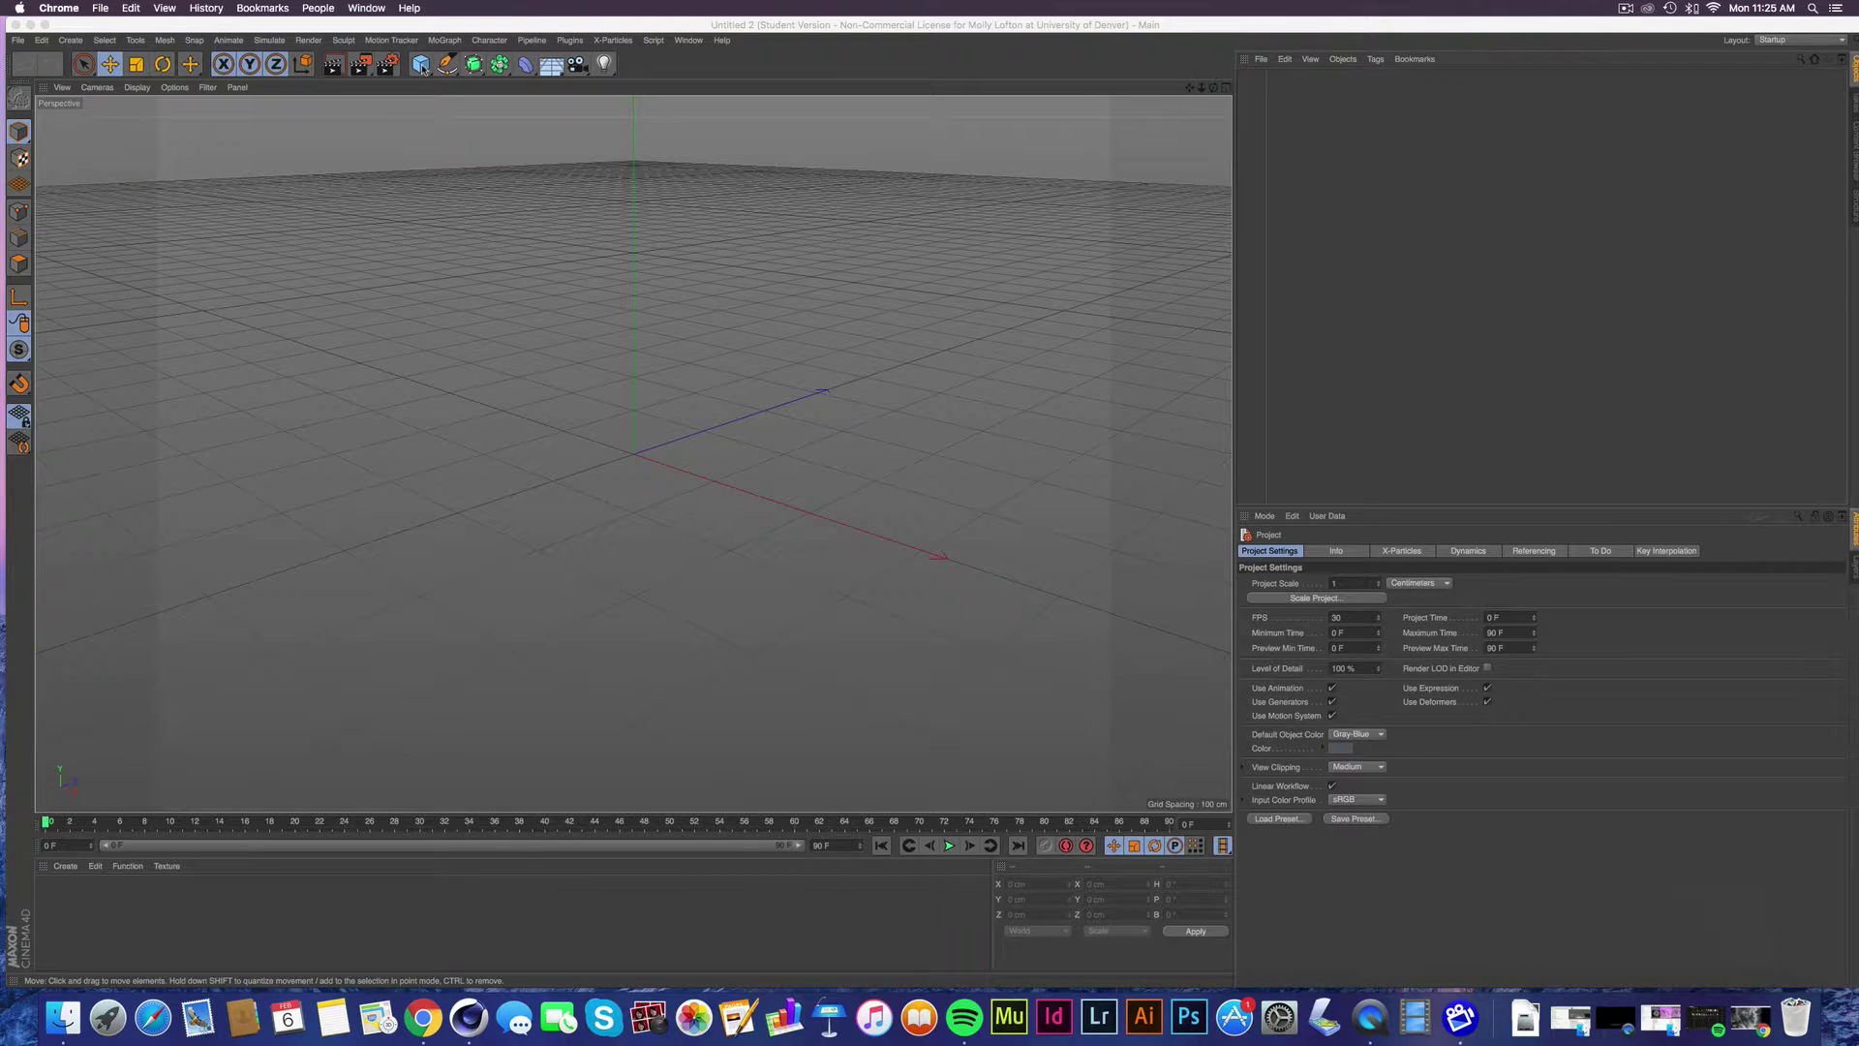
left_click_drag(420, 66, 482, 187)
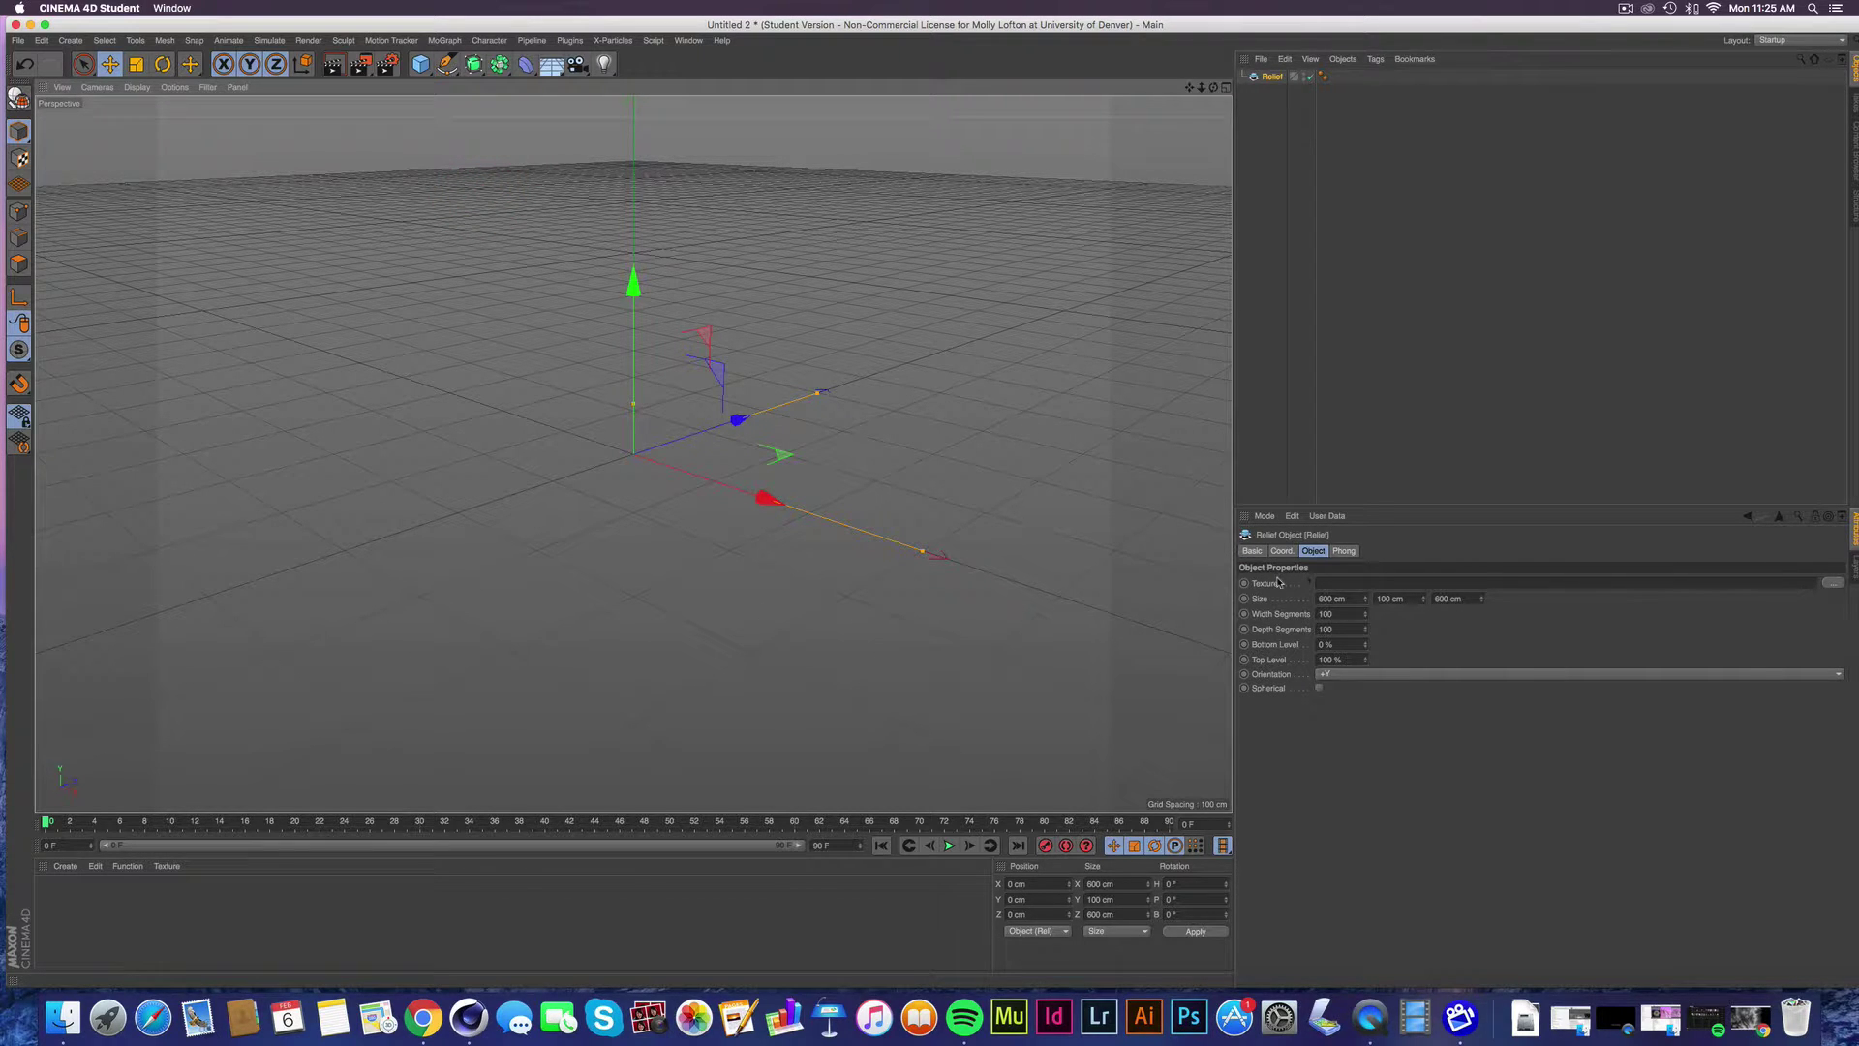
left_click(1833, 585)
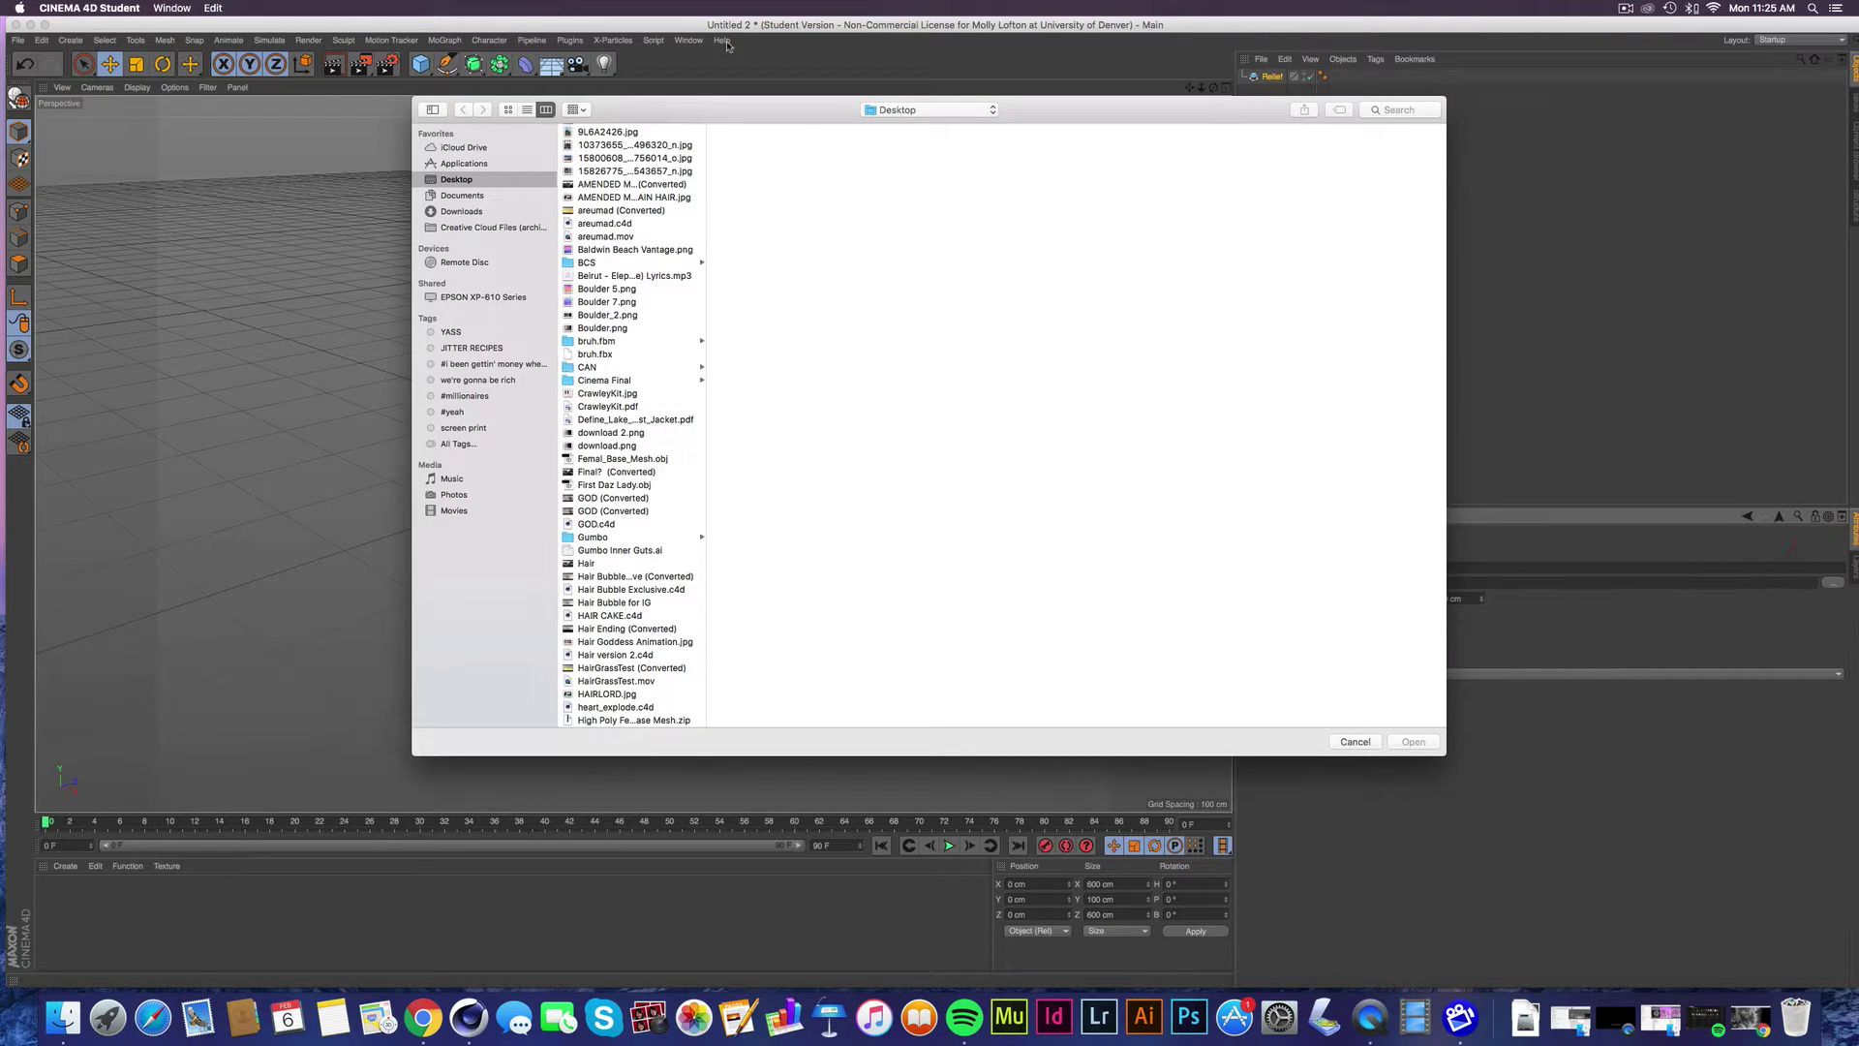
left_click(600, 315)
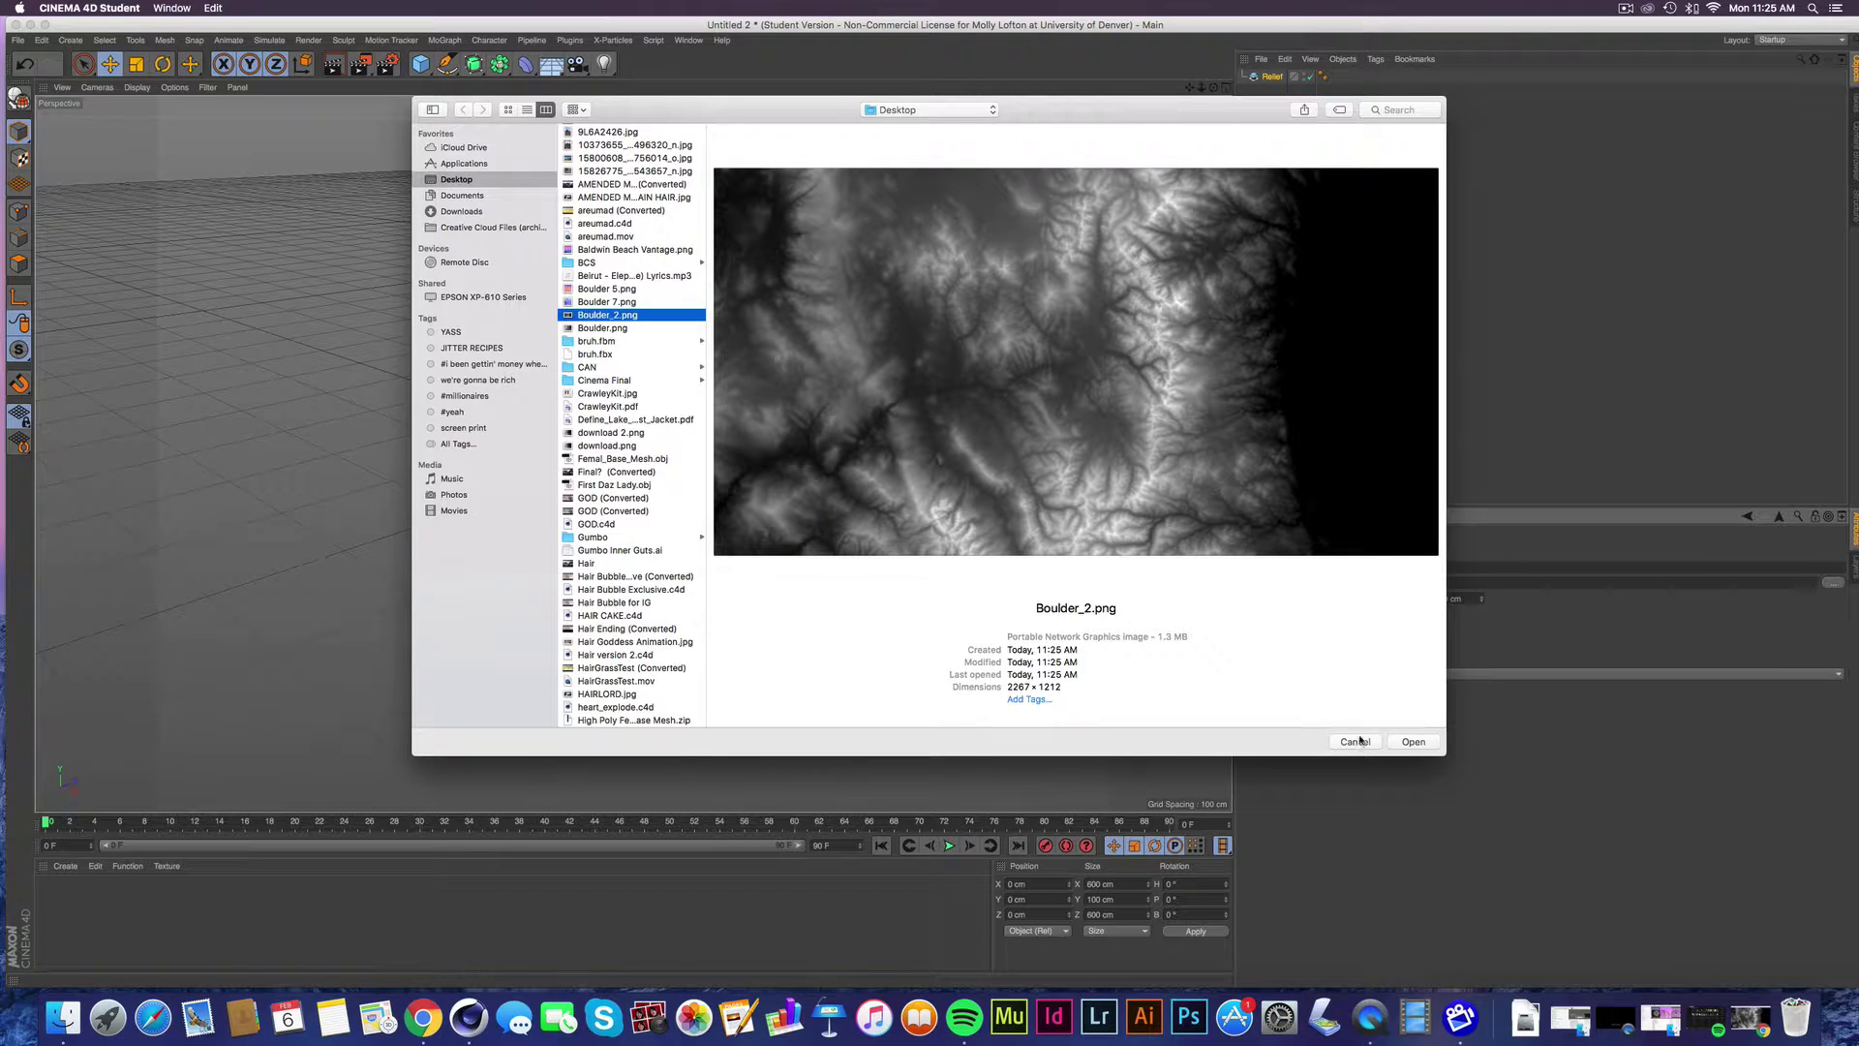
left_click(1414, 742)
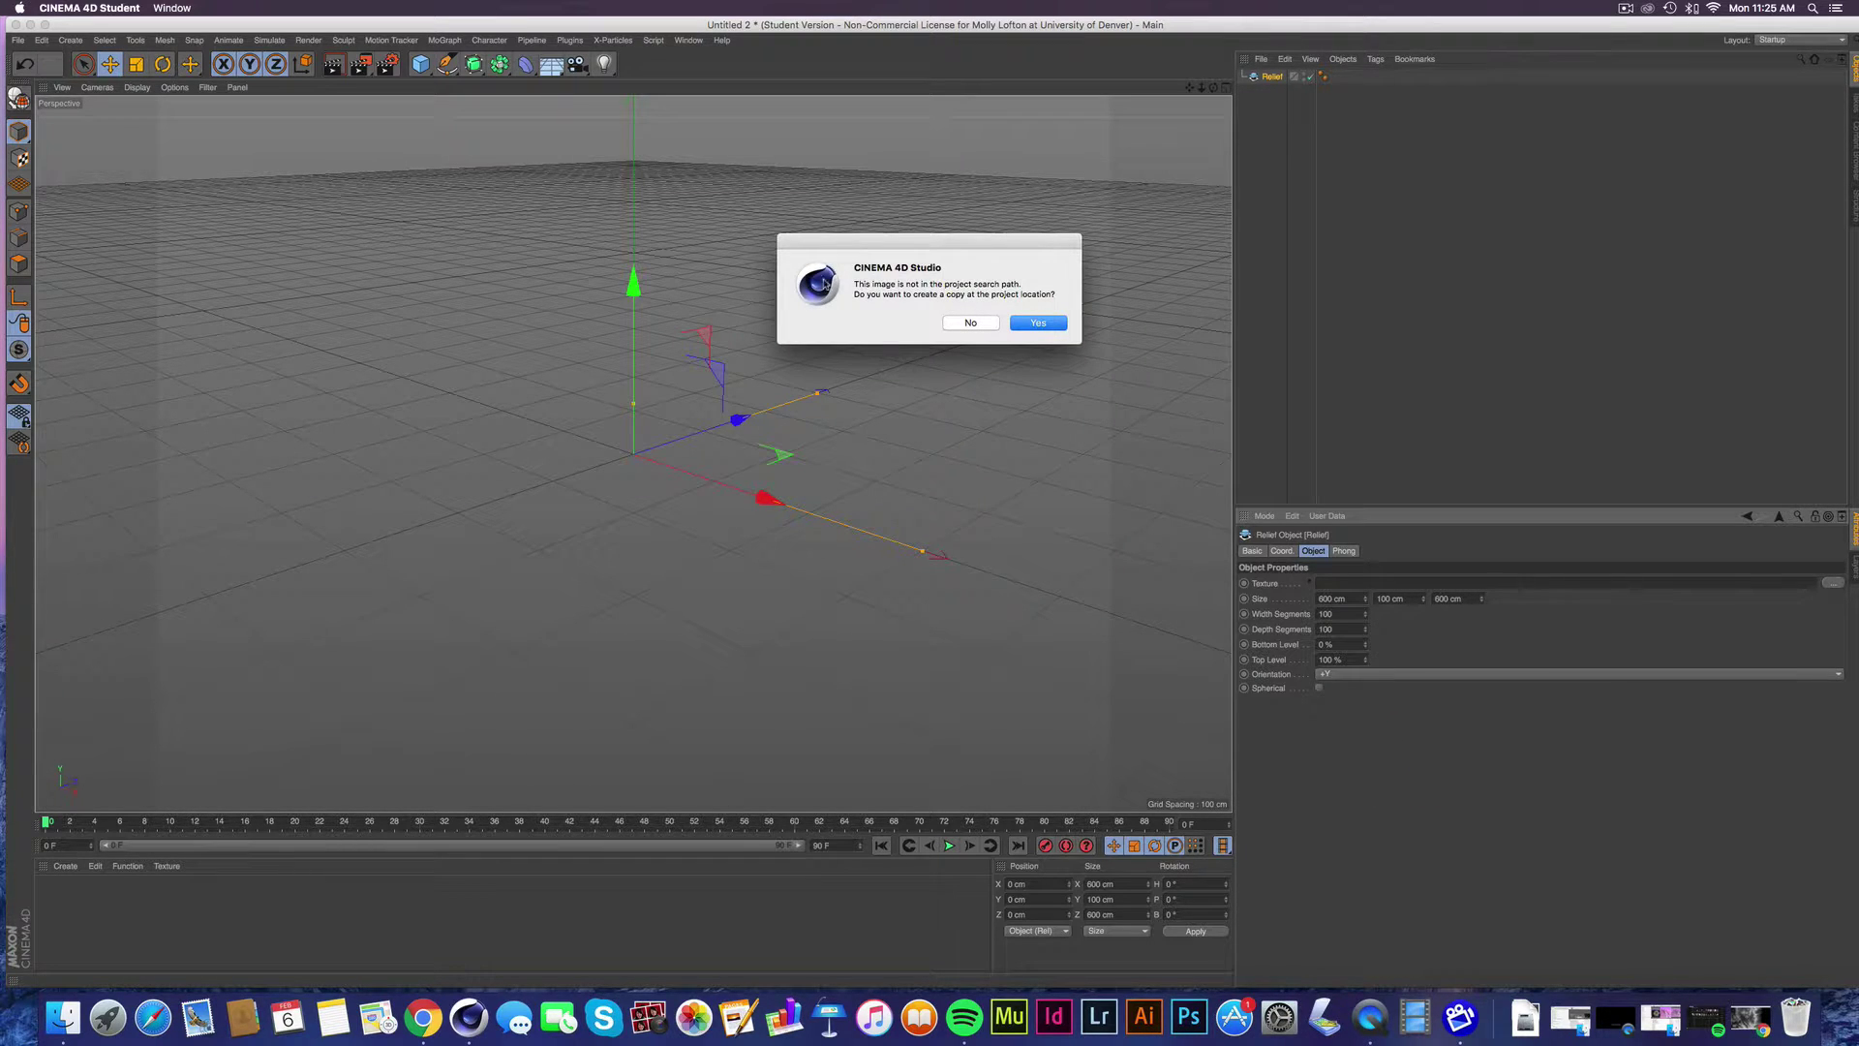
left_click(1022, 328)
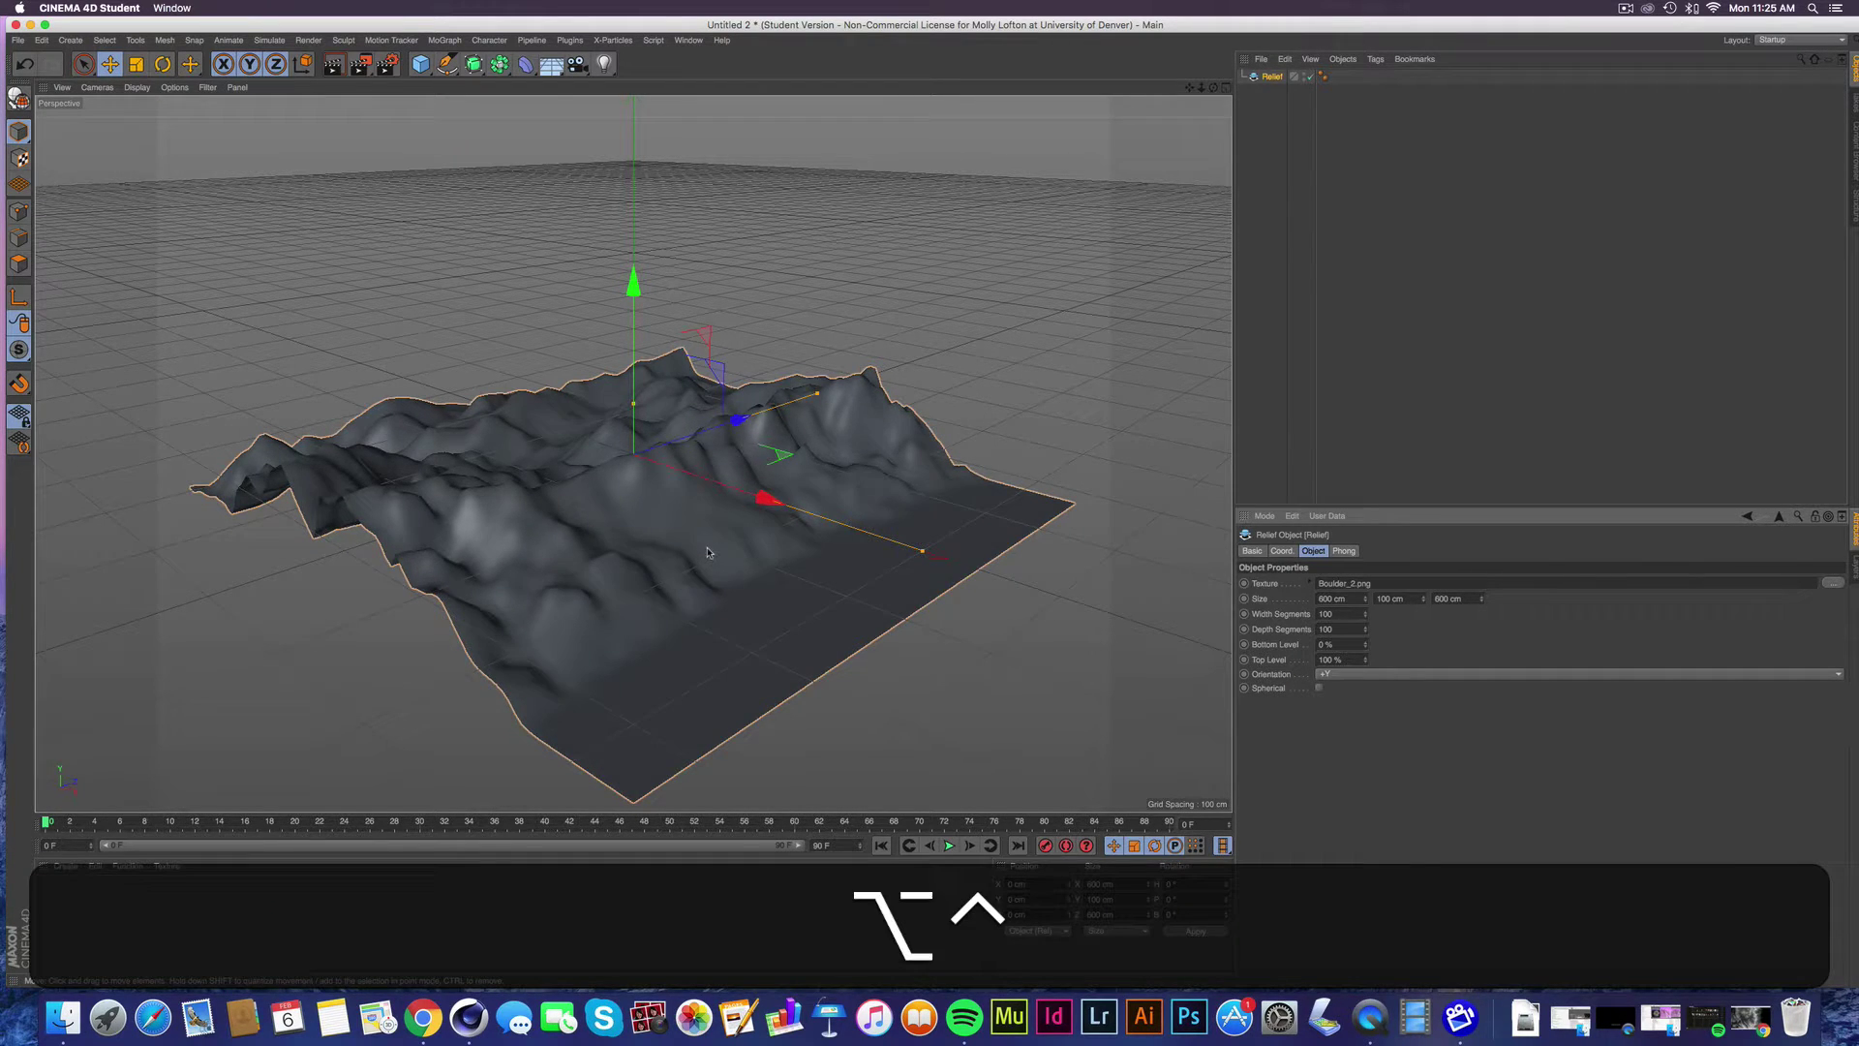
Step: Set the relief's Size X to 1200 cm and Size Z to 800 cm
left_click_drag(732, 578, 774, 637, "ctrl+alt")
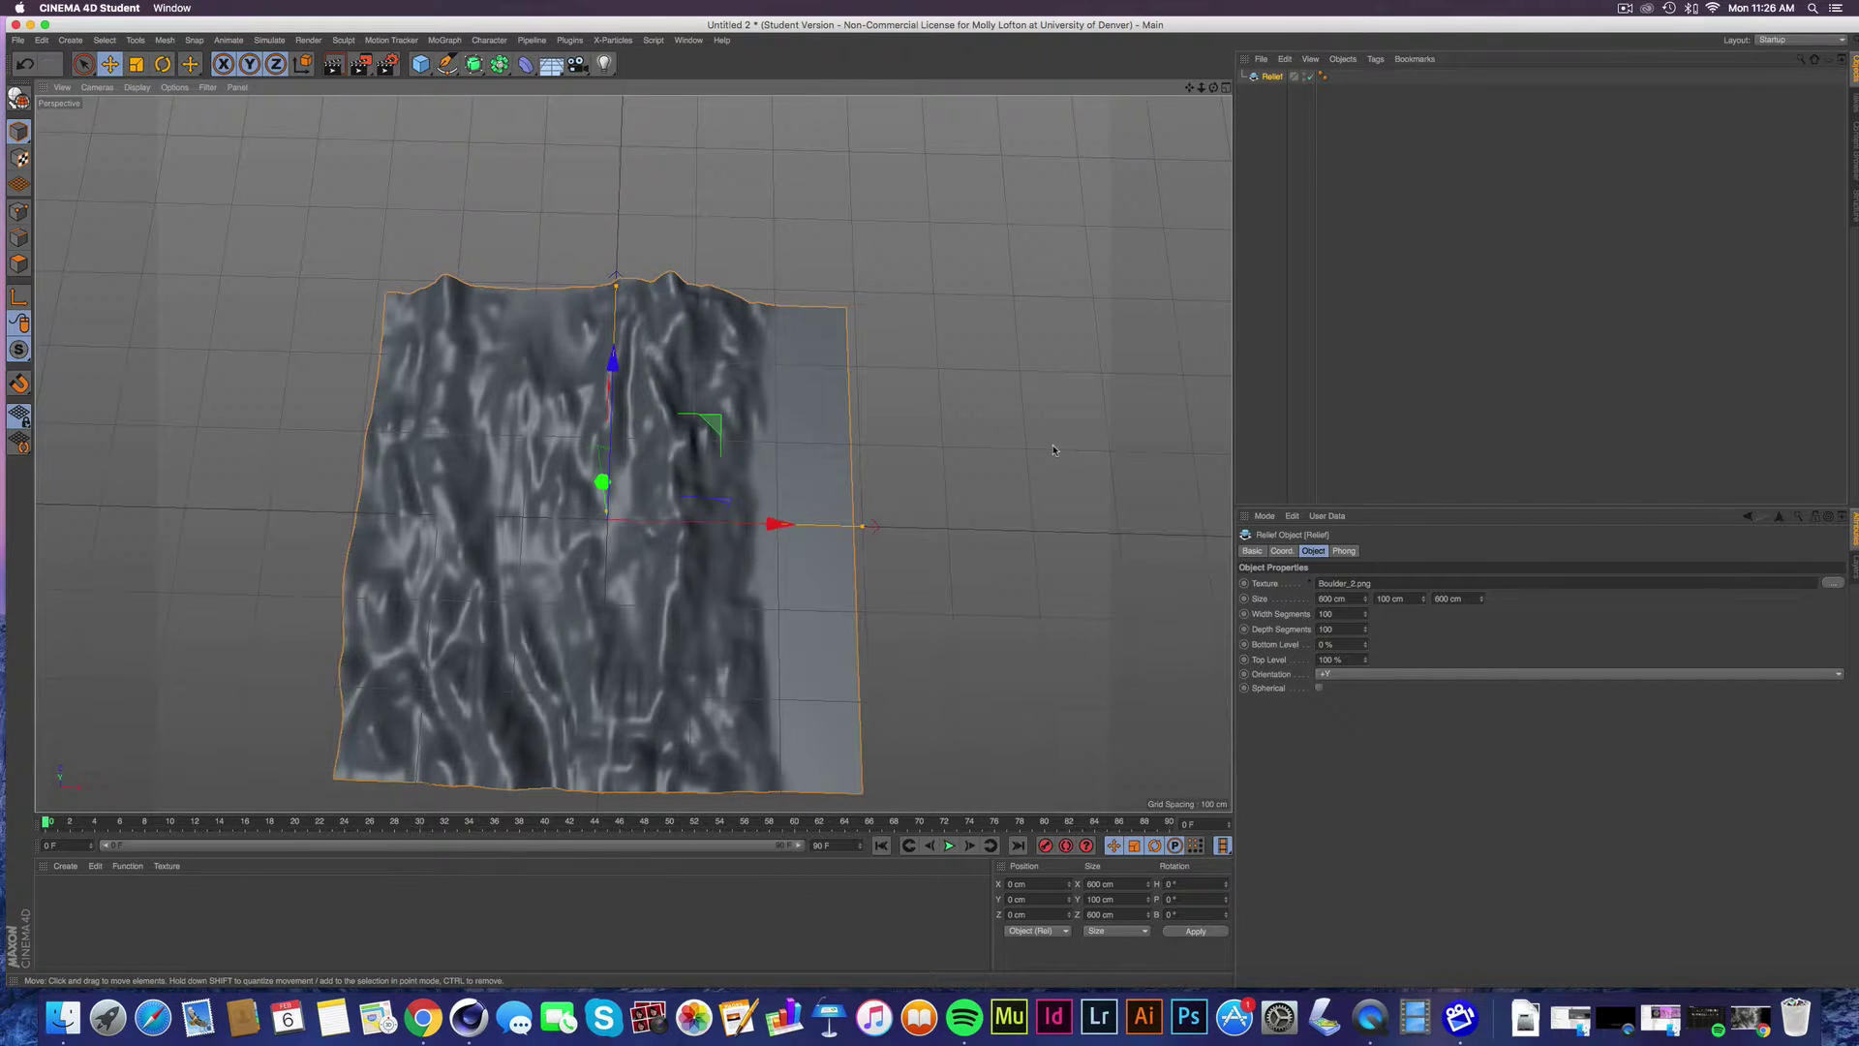
double_click(1333, 599)
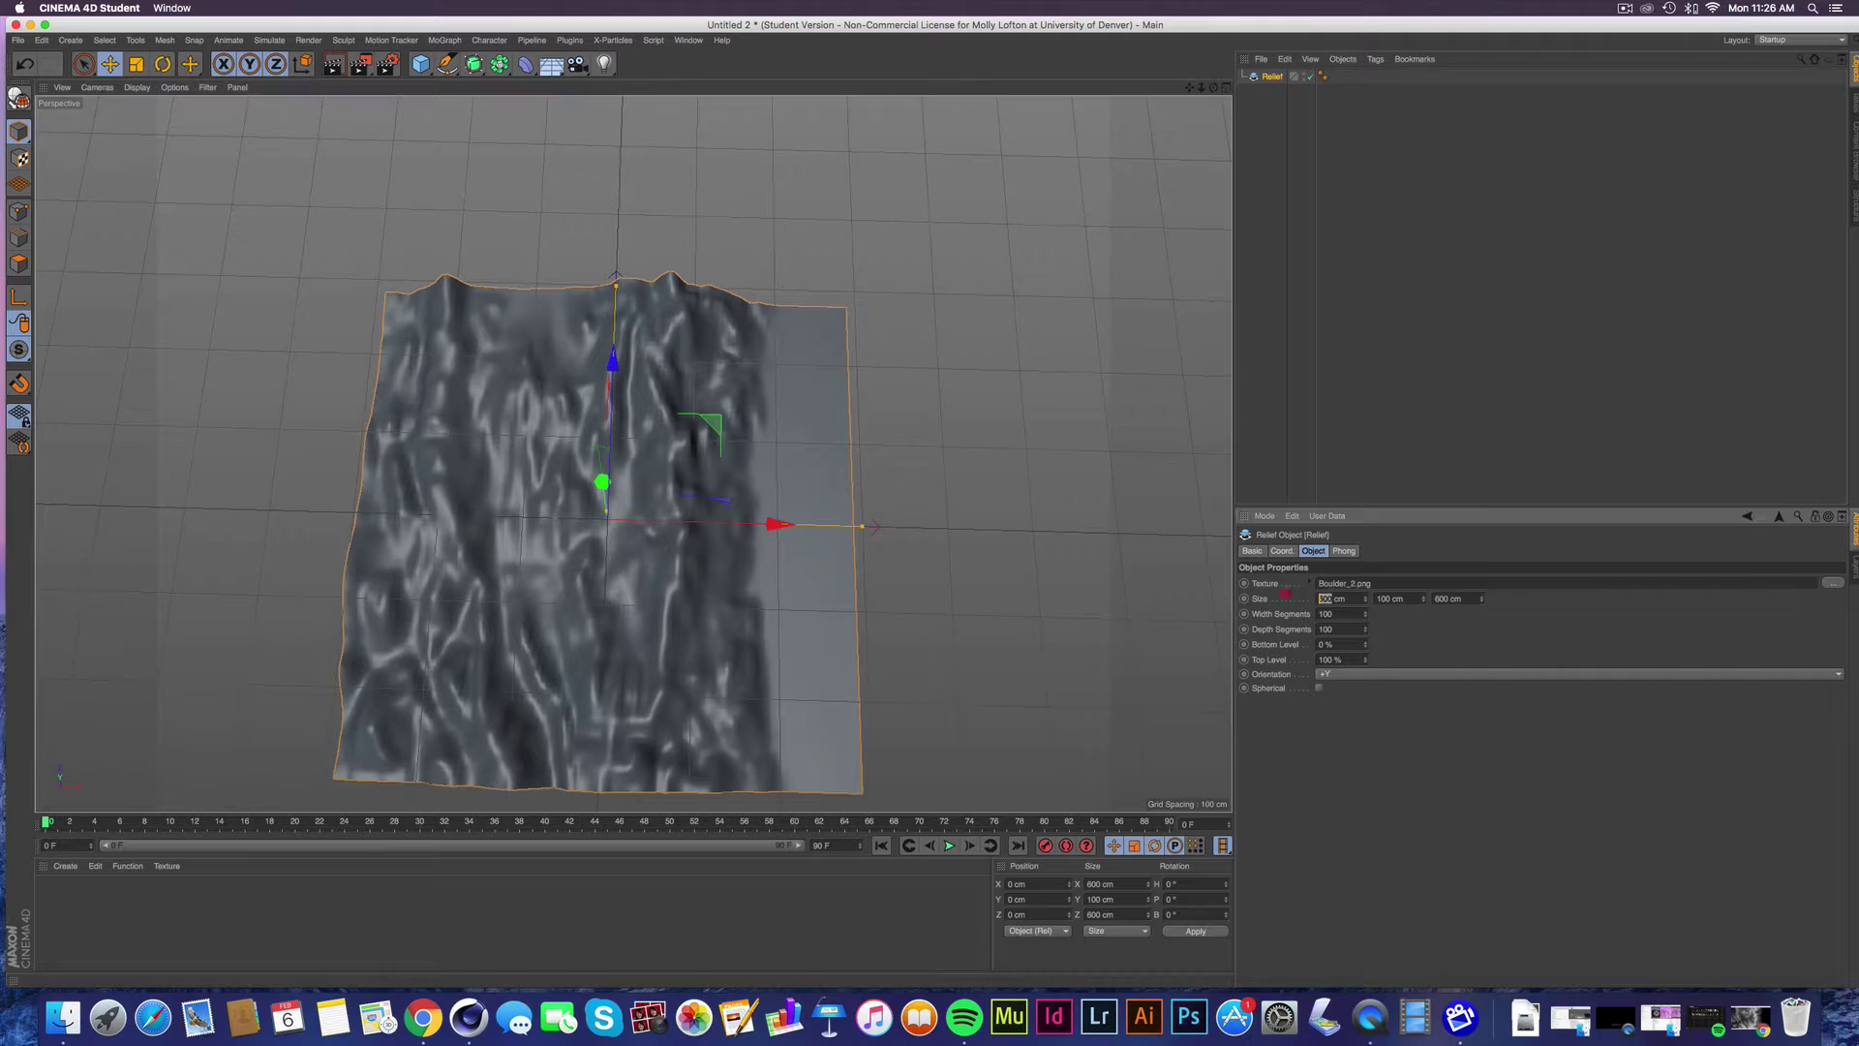
type("1200")
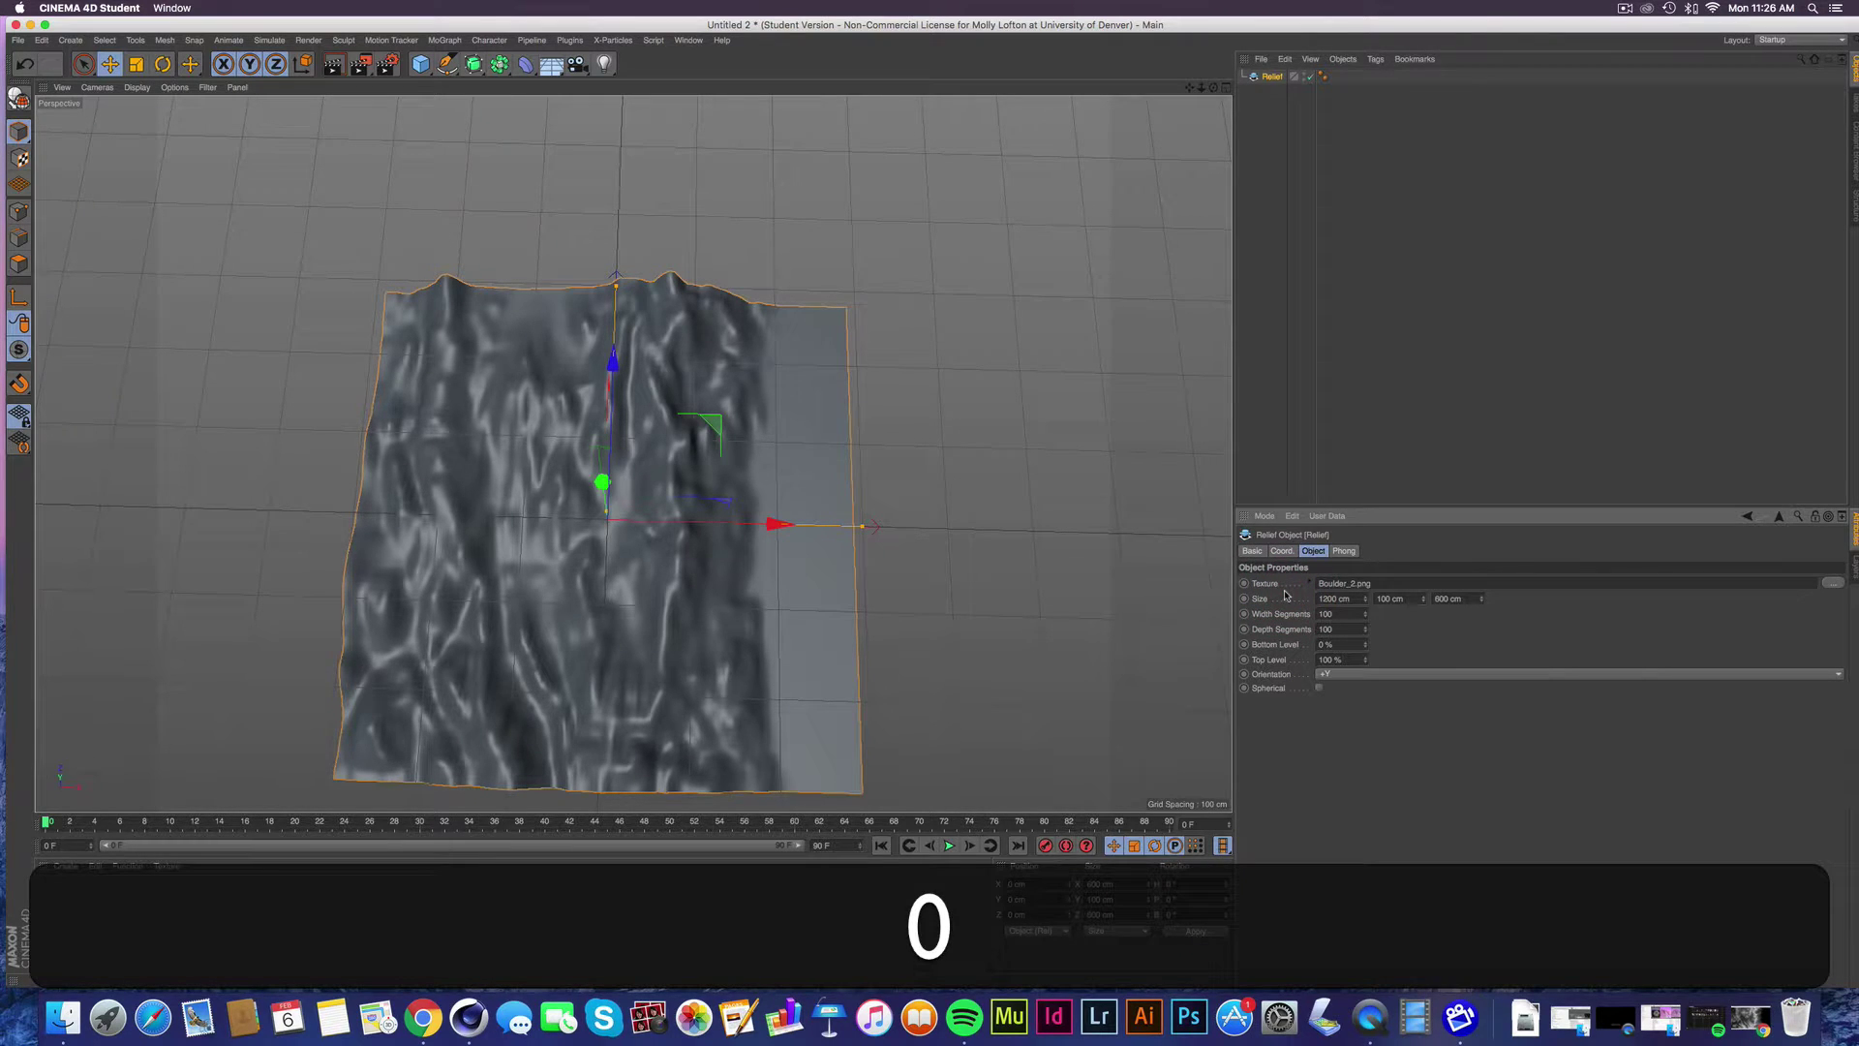
left_click(1622, 610)
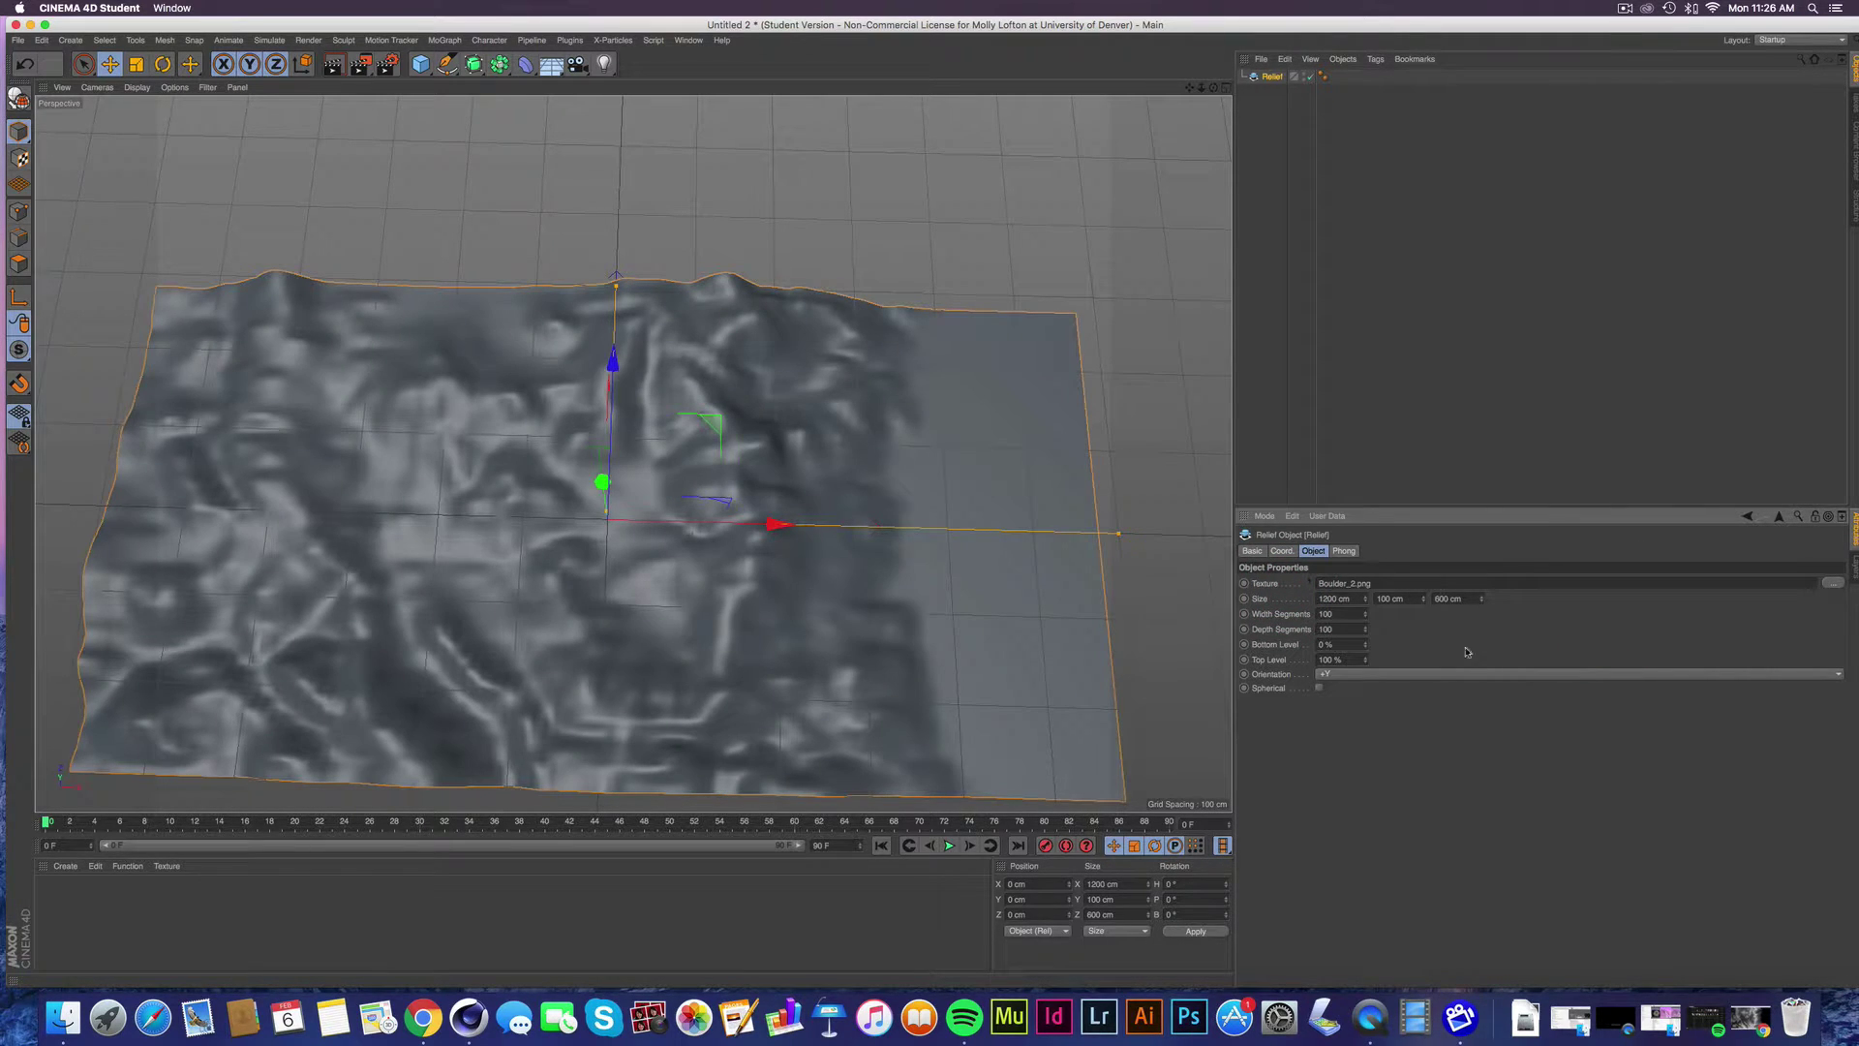
double_click(1445, 599)
type("800")
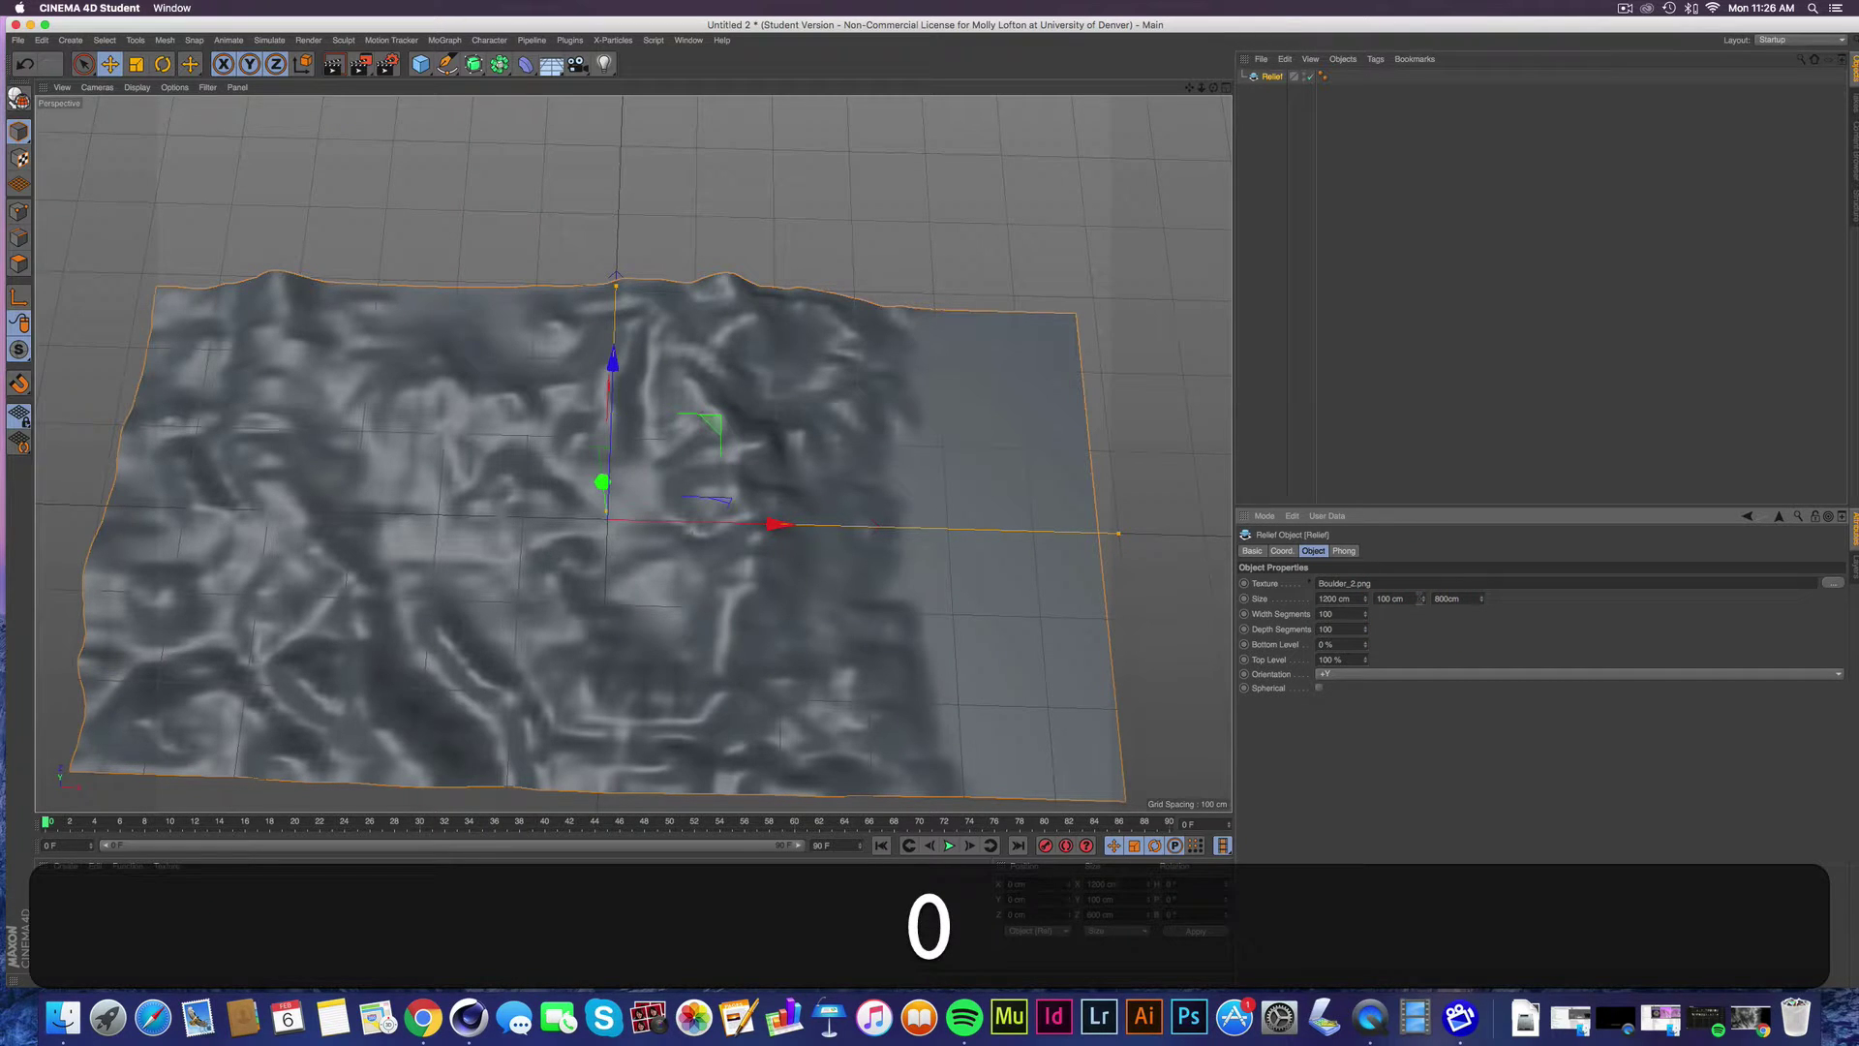
key("Return")
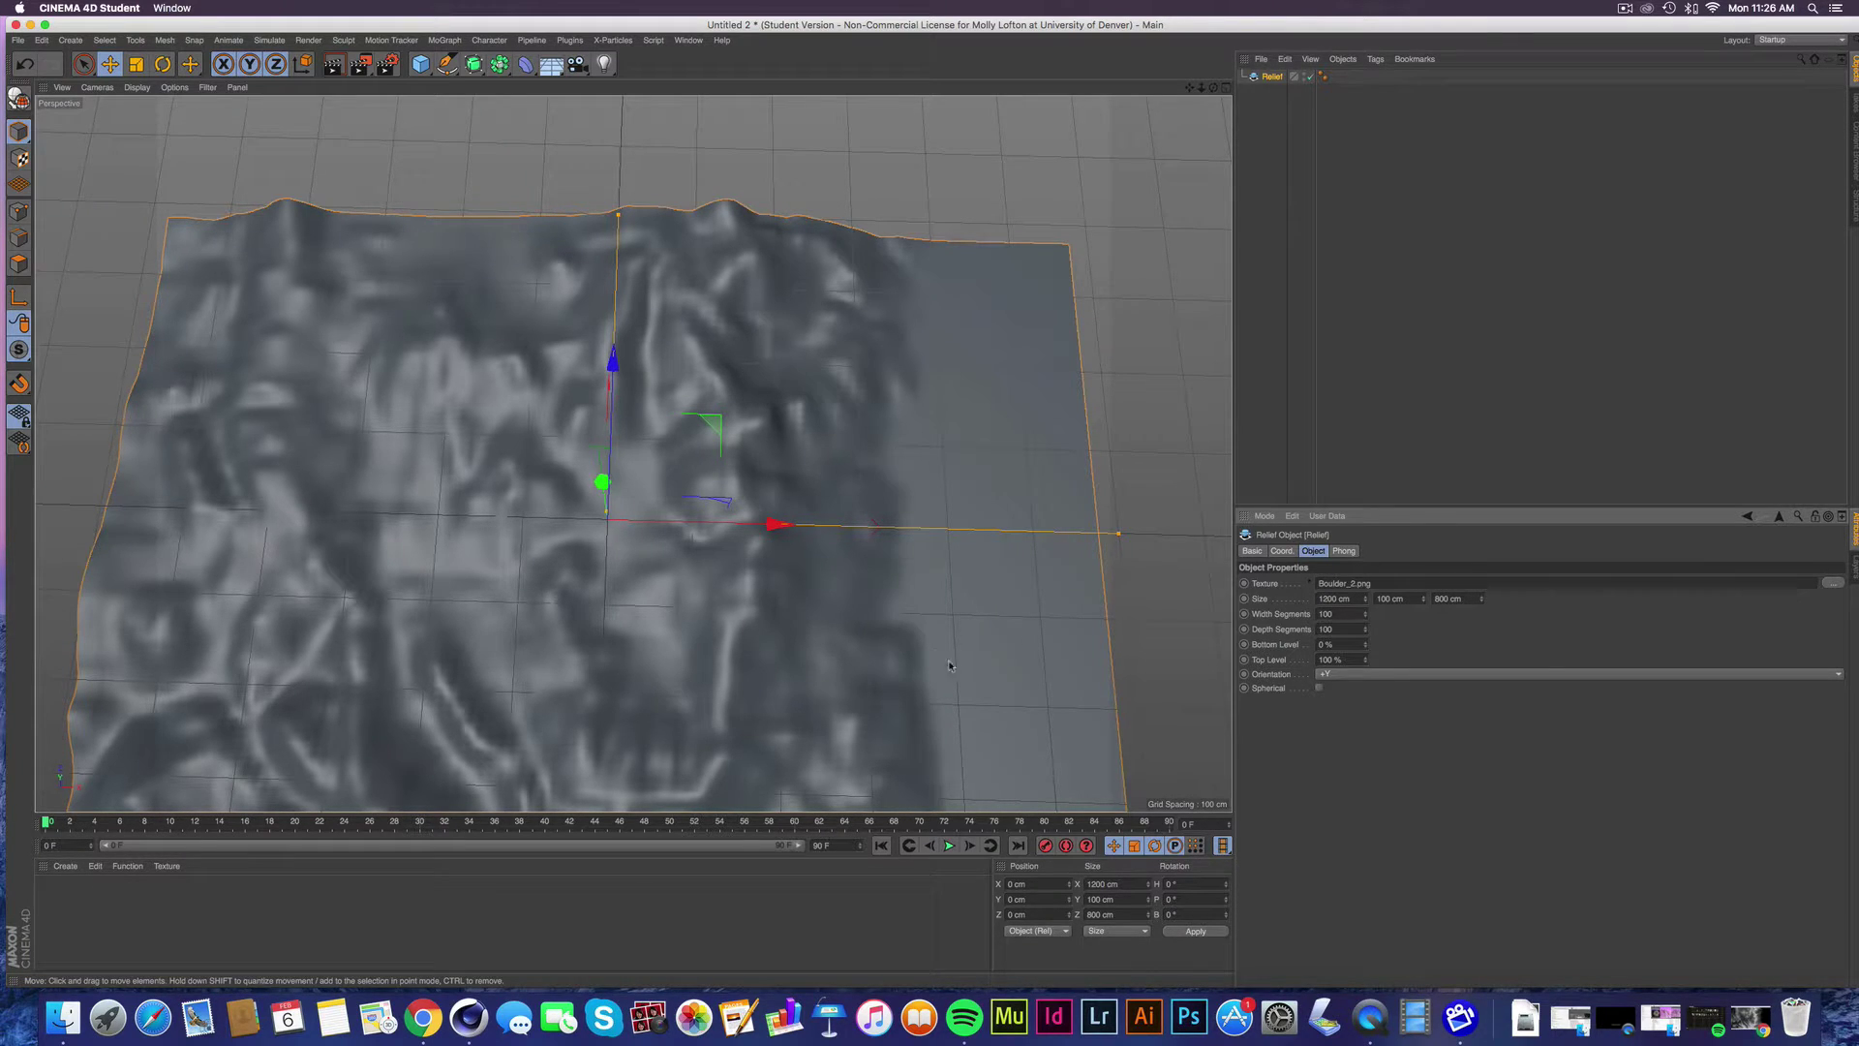
Step: Raise the relief's height to about 230 cm and lift it above the grid
left_click_drag(978, 673, 859, 526, "alt")
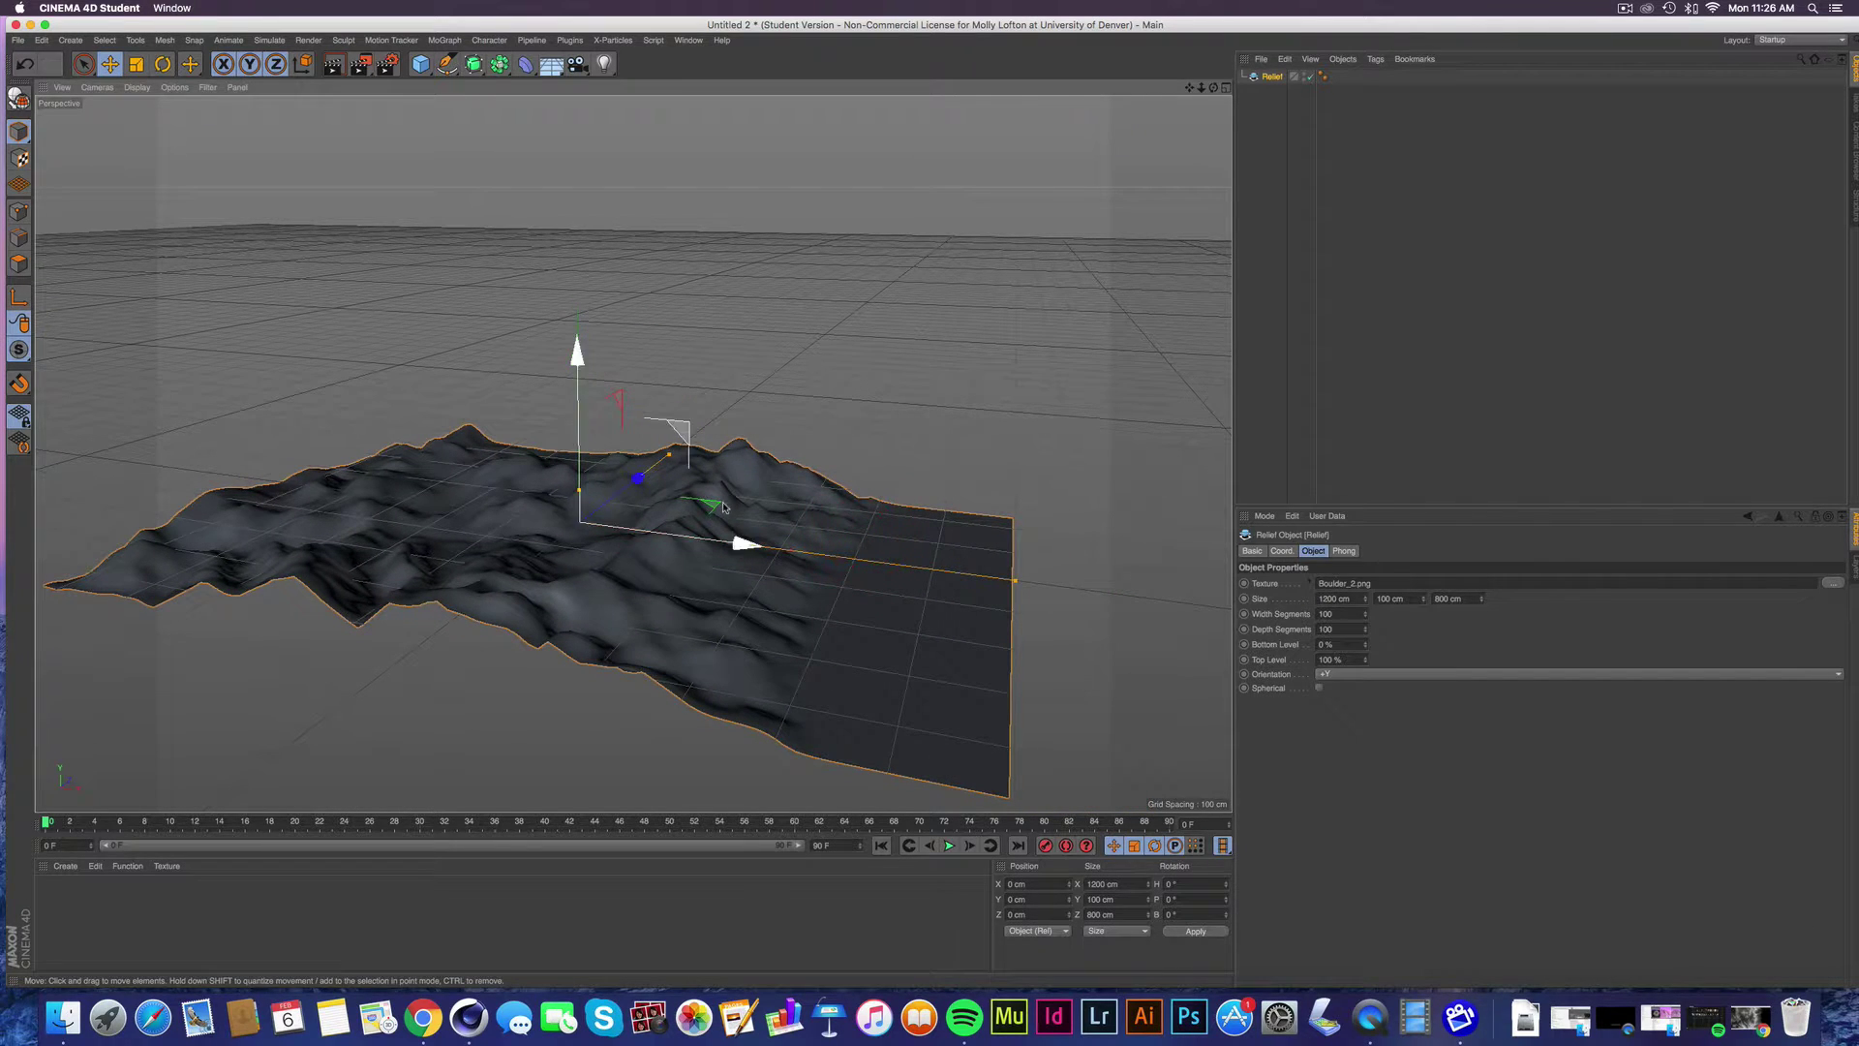
left_click_drag(577, 354, 551, 318)
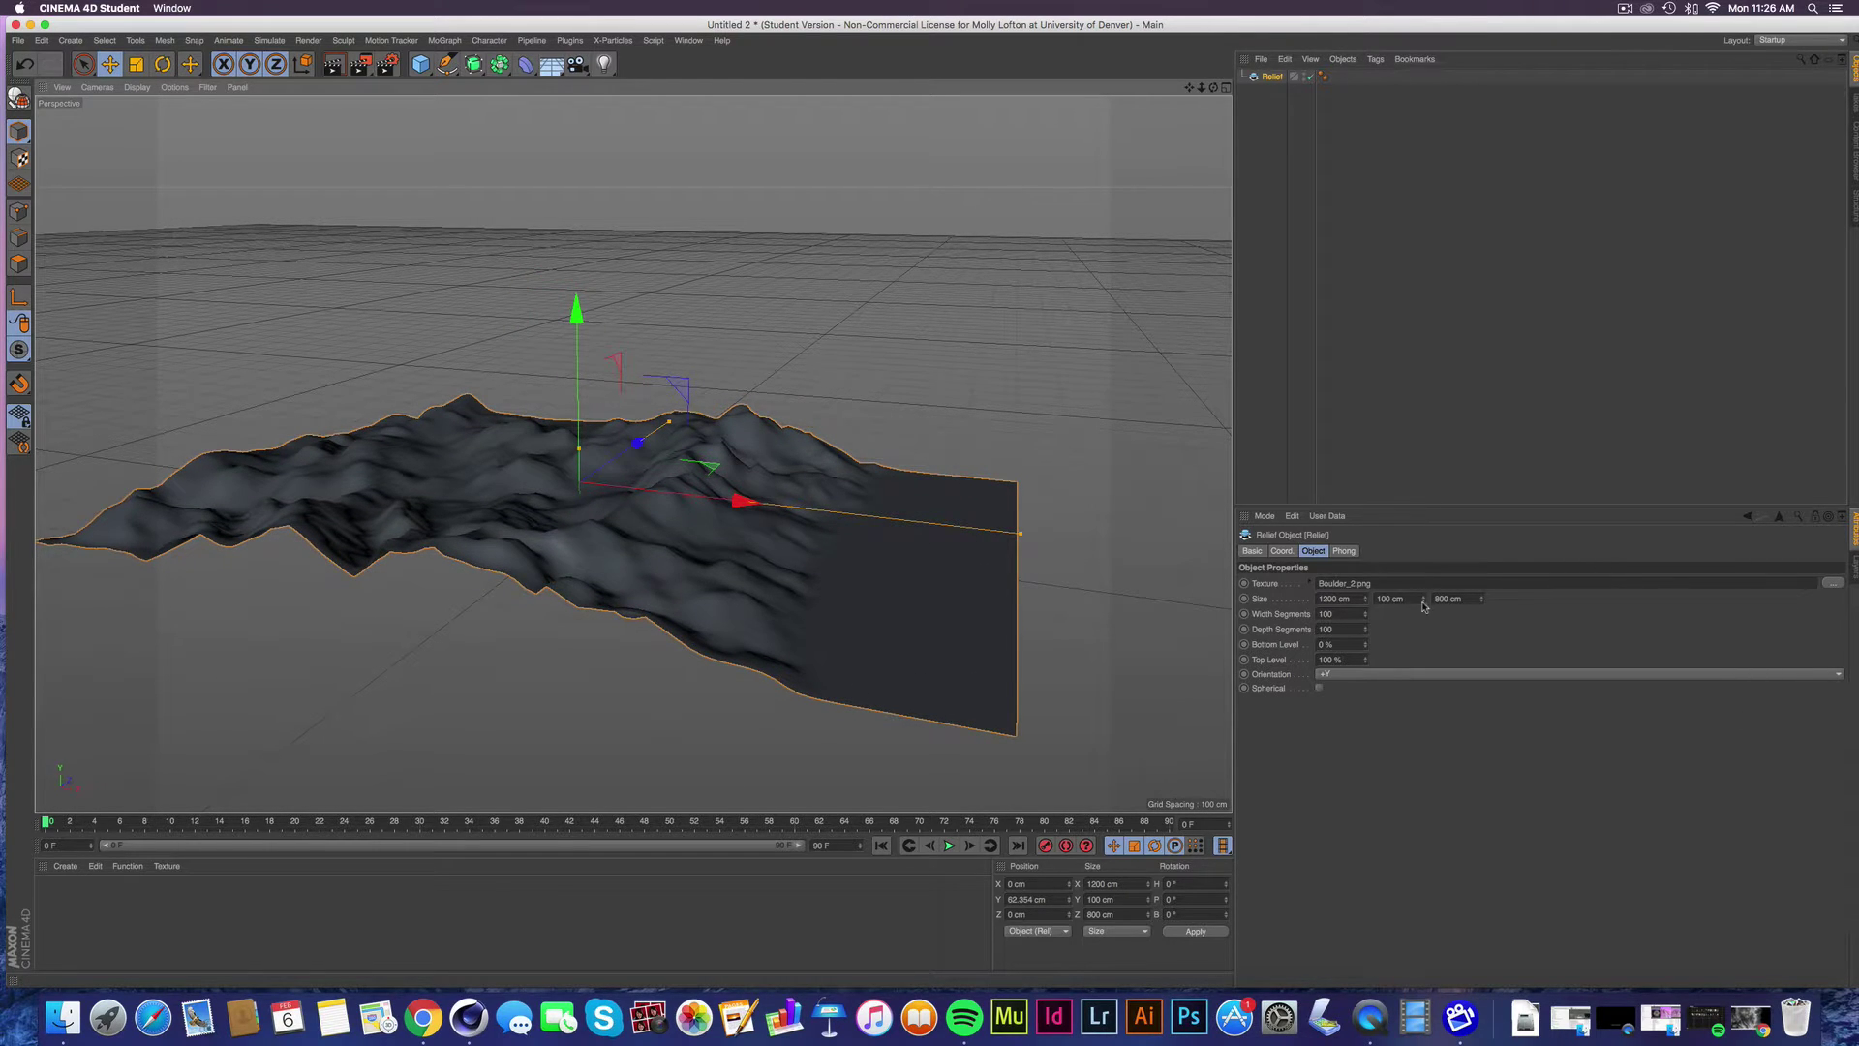
left_click_drag(1425, 599, 1430, 545)
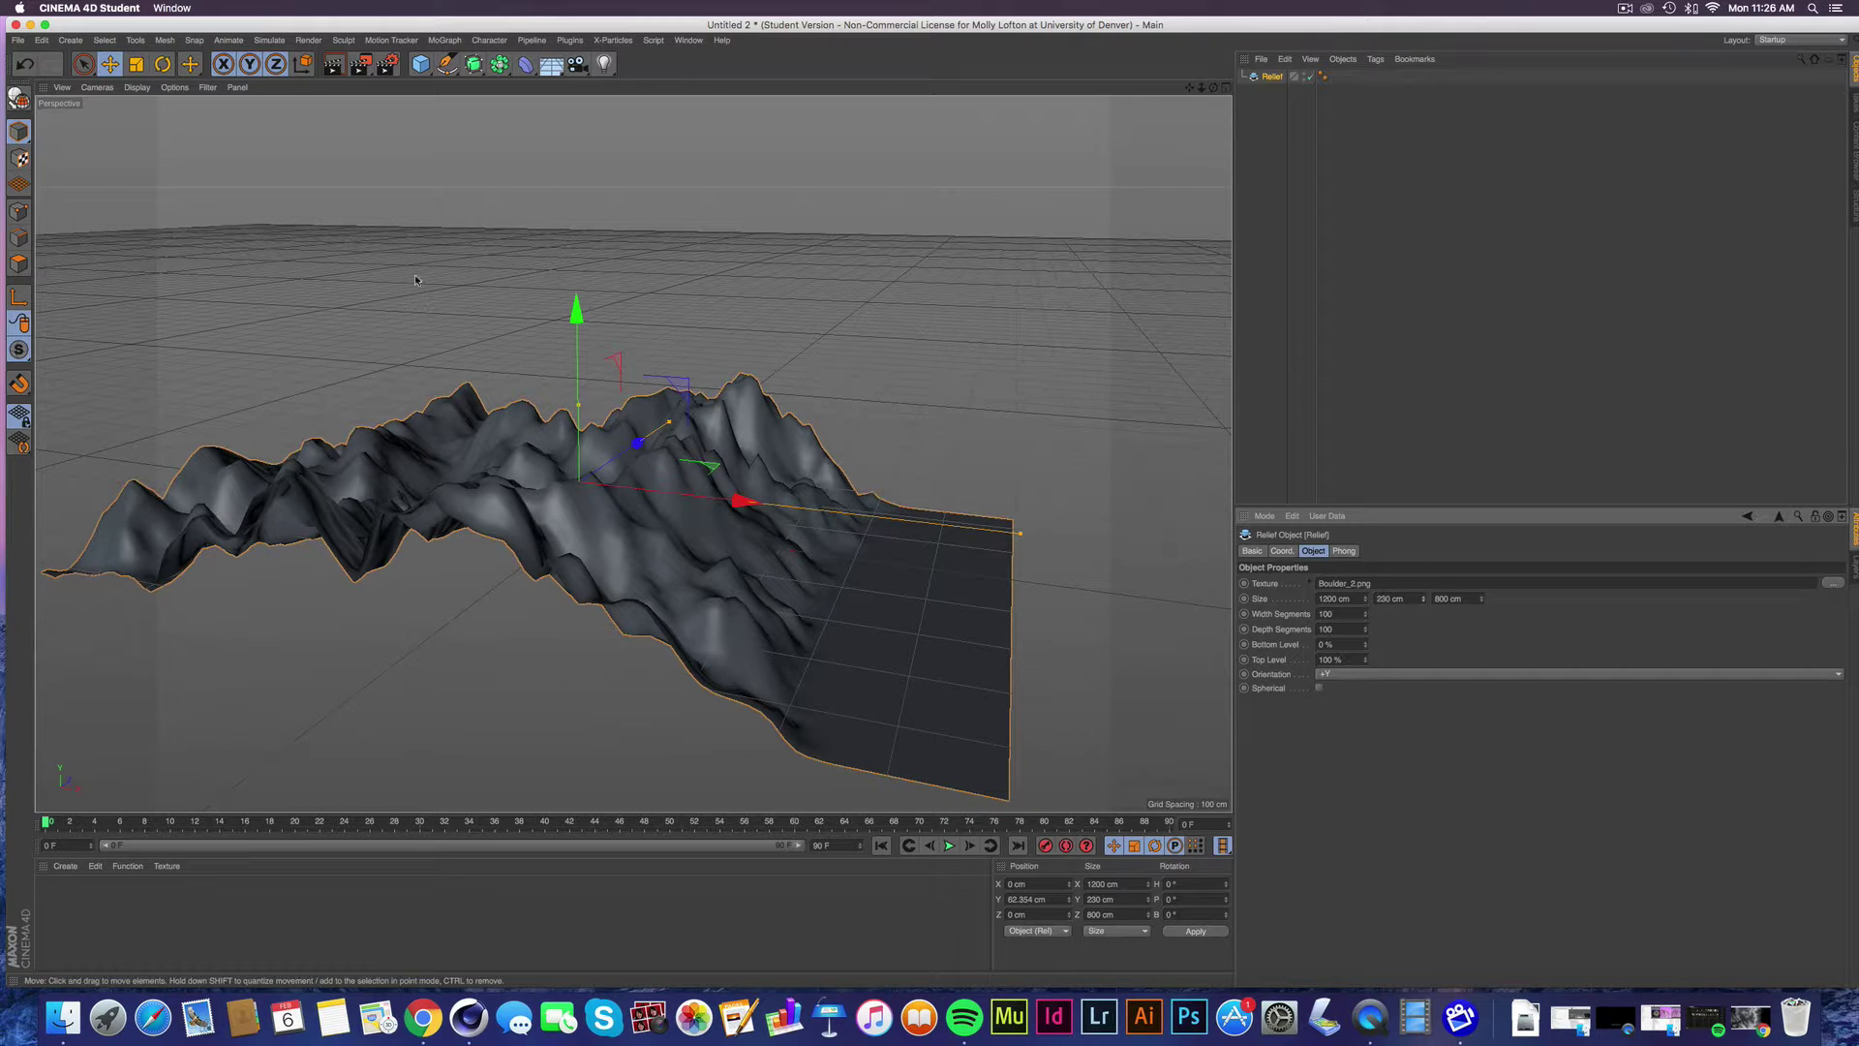
left_click_drag(576, 312, 532, 231)
Step: Give the relief about 1000 width and 988 depth segments, then lower Size Y to 130 cm
key("alt")
left_click_drag(892, 606, 652, 552, "alt")
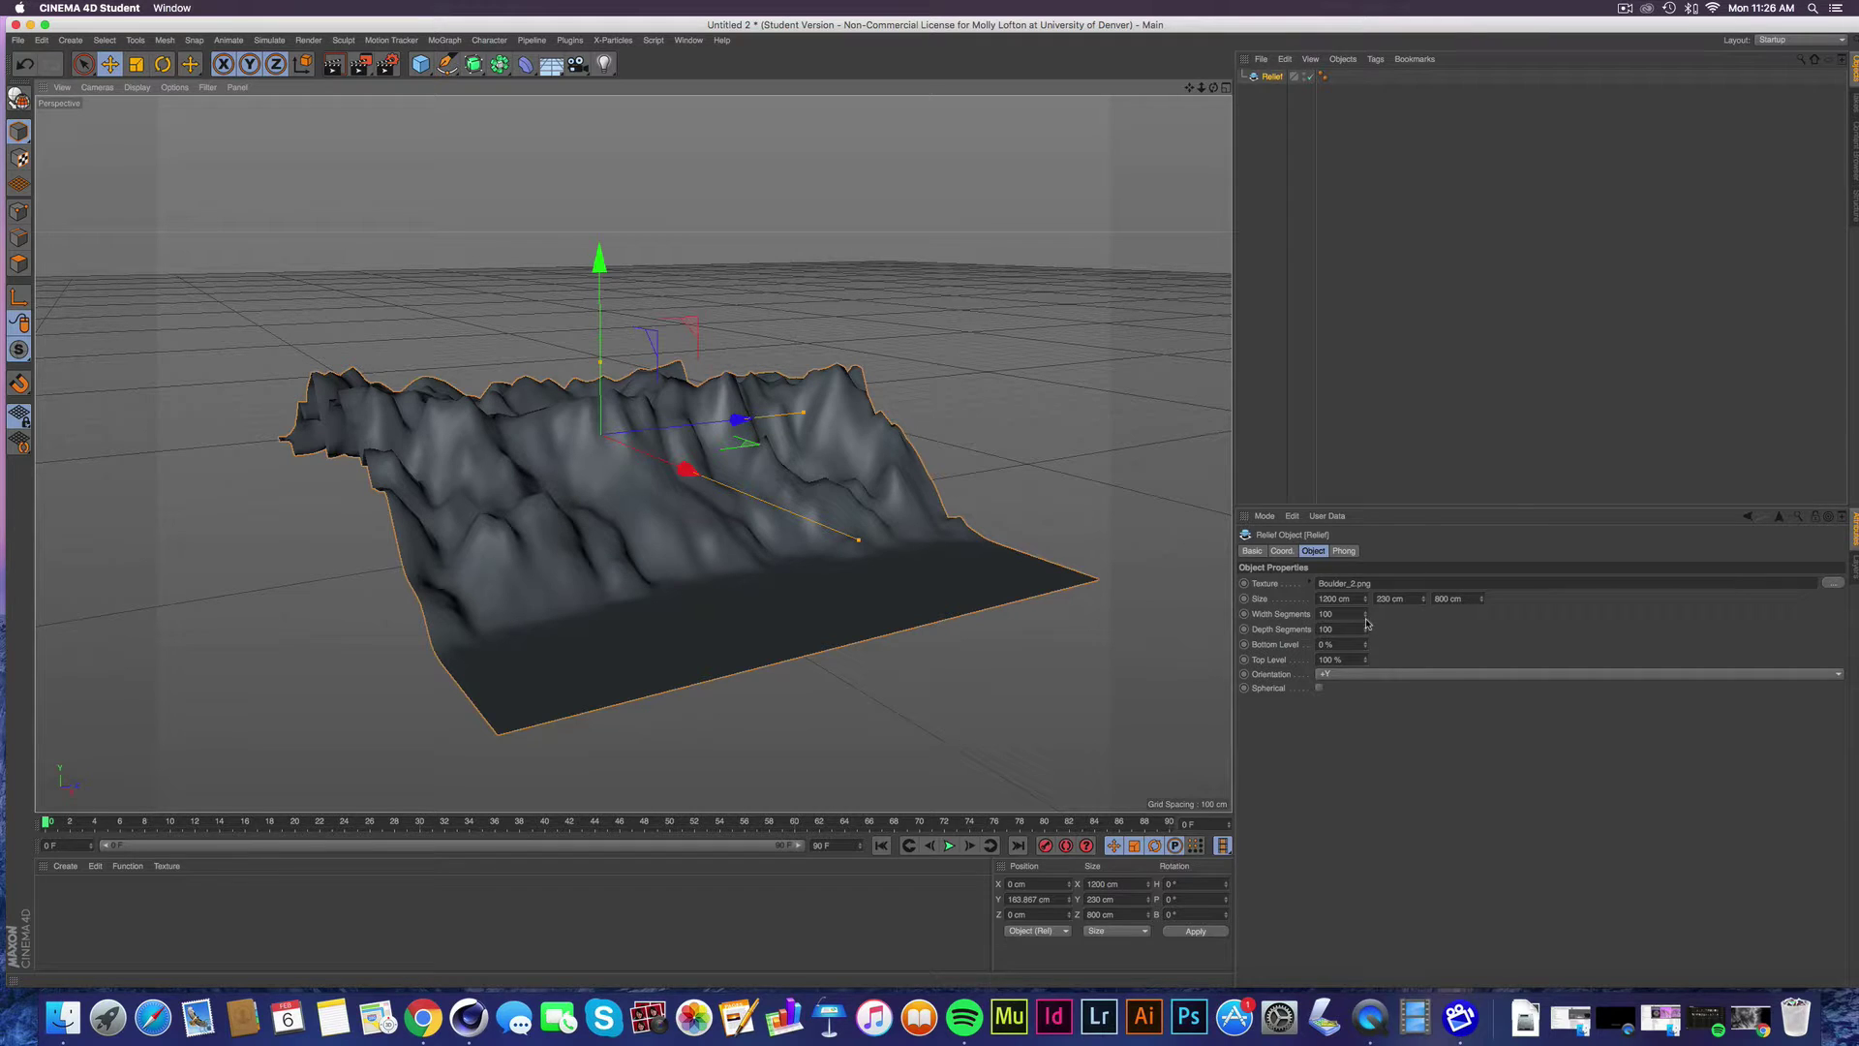
left_click_drag(1366, 621, 1366, 581)
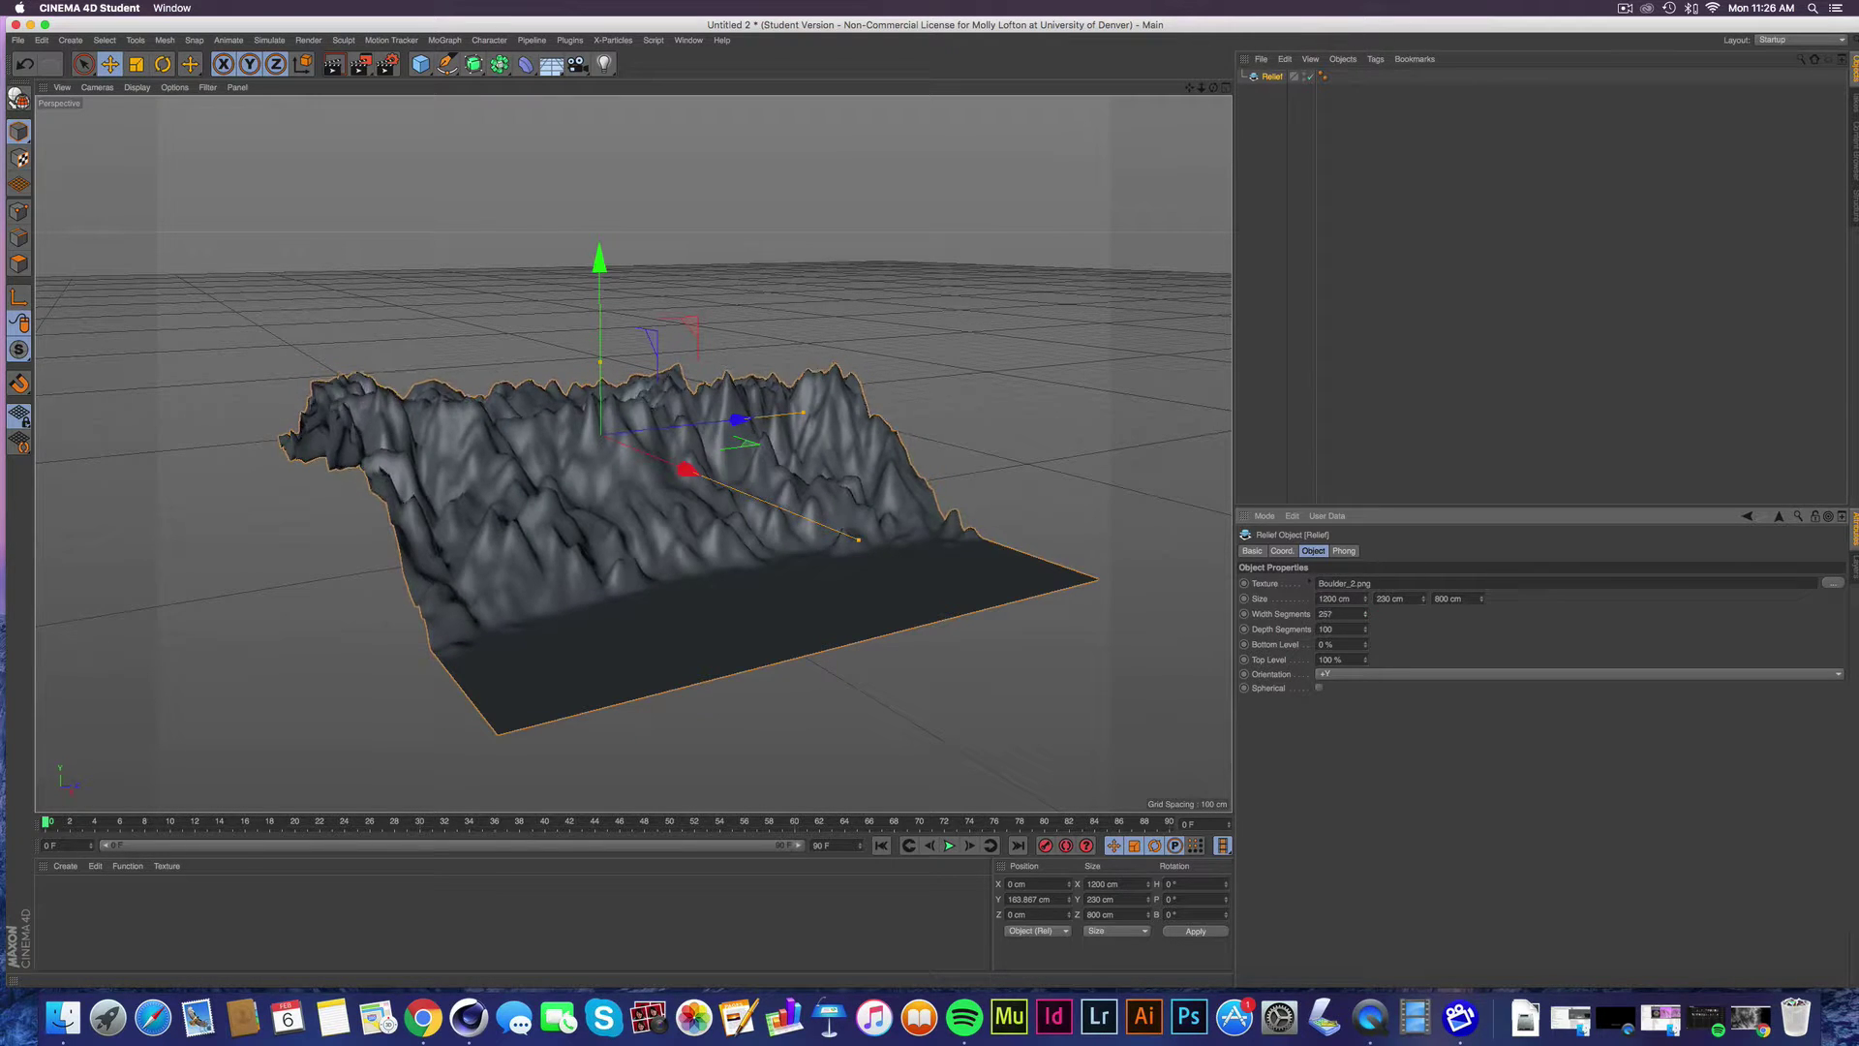
left_click_drag(1366, 614, 1365, 573)
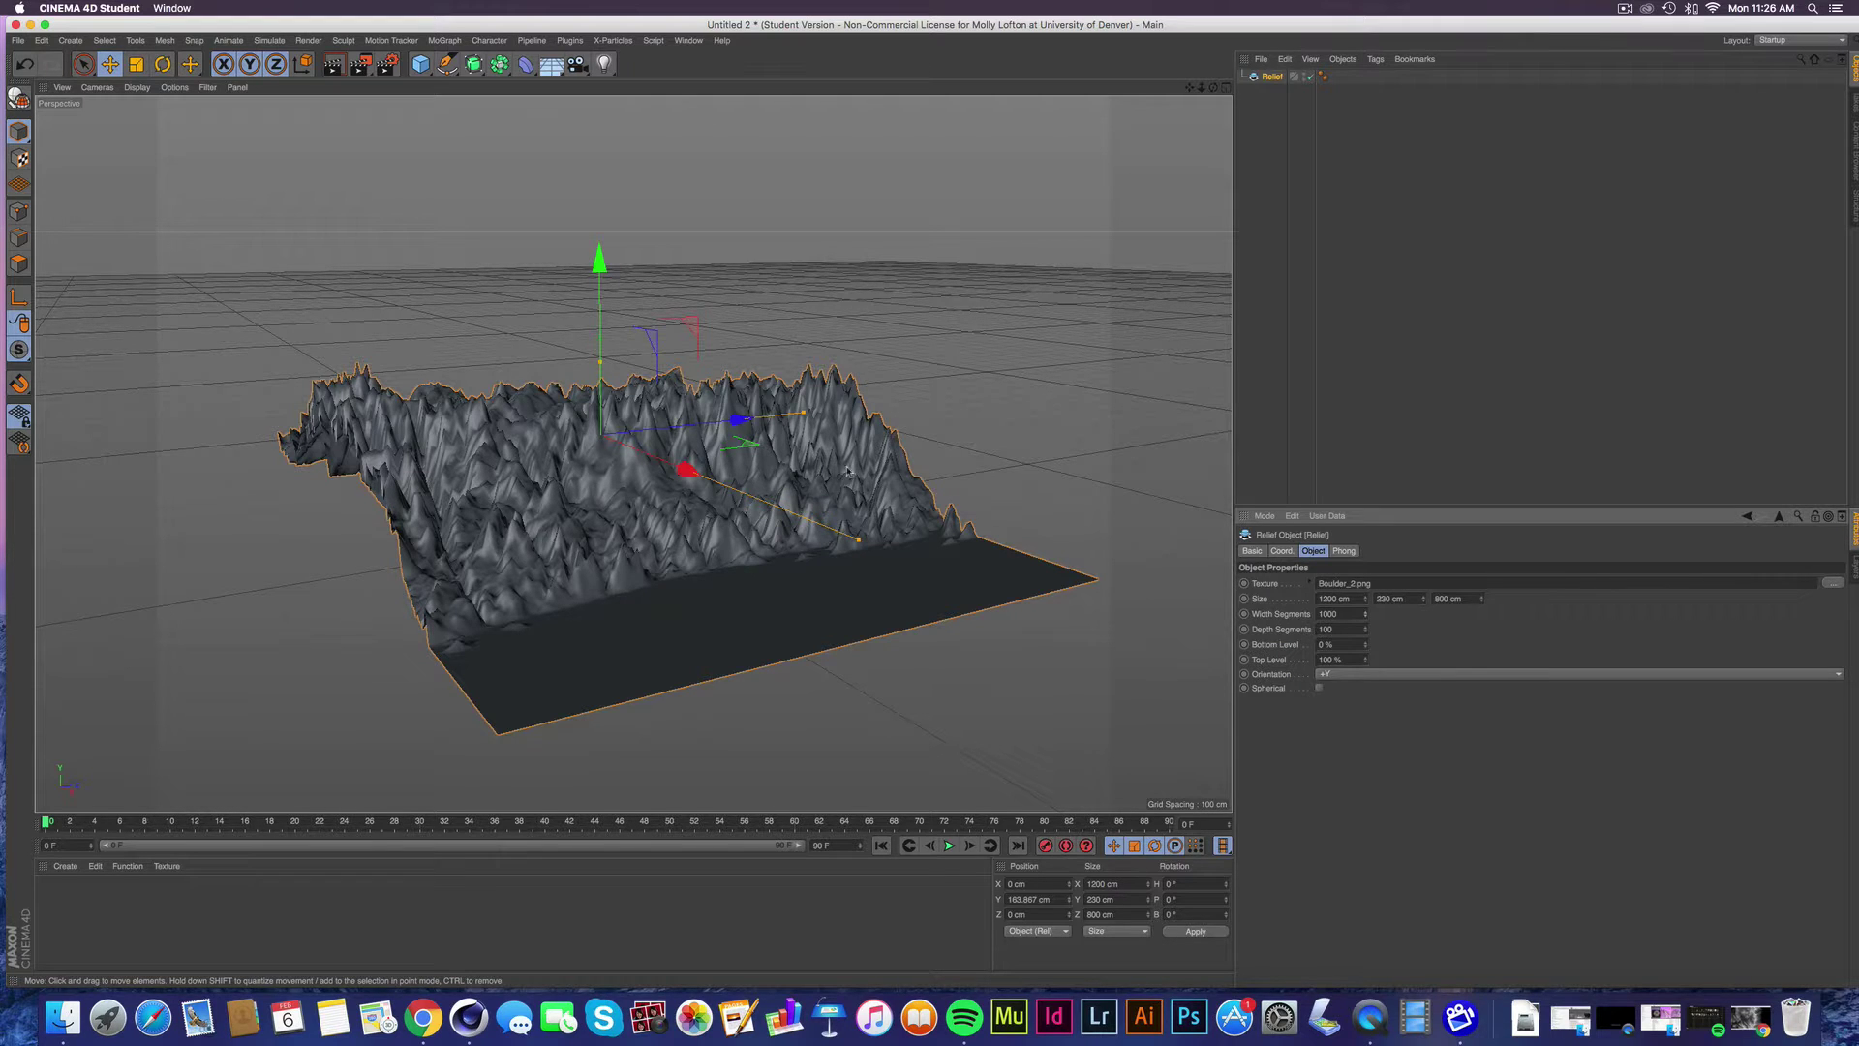
left_click_drag(1365, 630, 1366, 563)
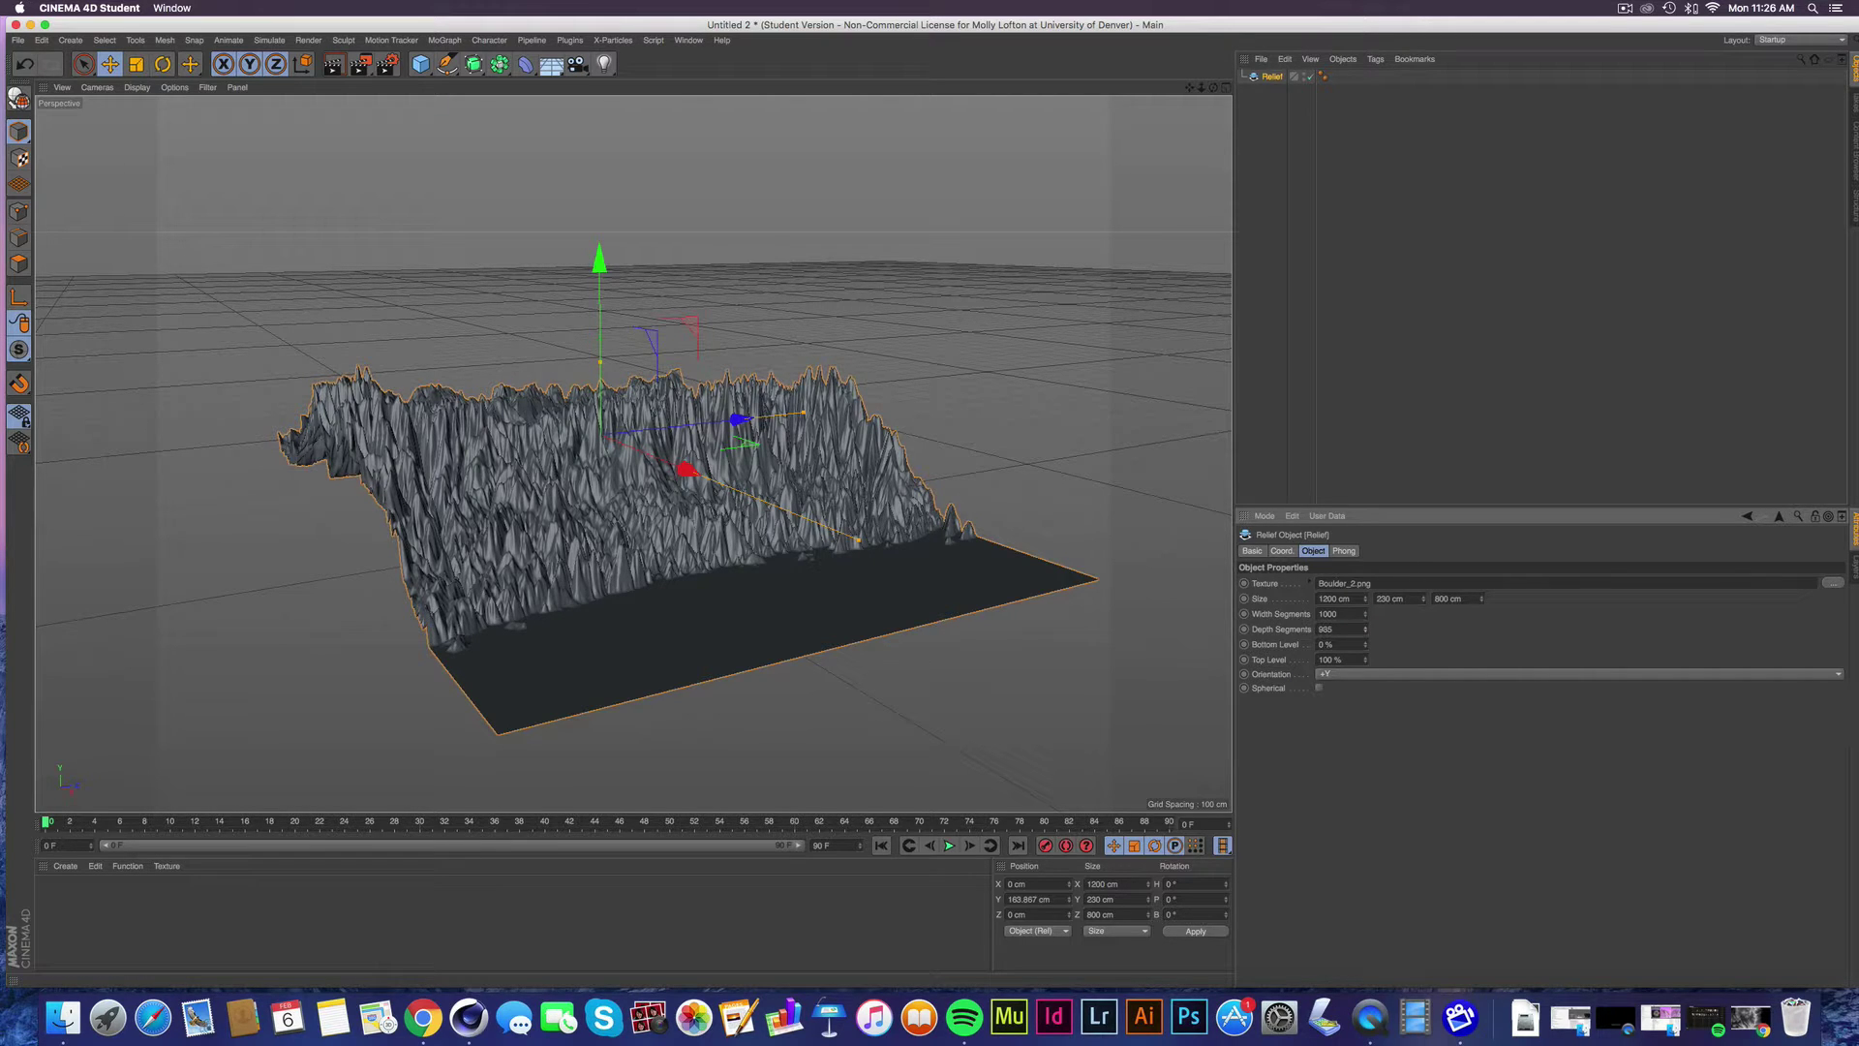
left_click(1365, 630)
left_click_drag(1423, 599, 1423, 676)
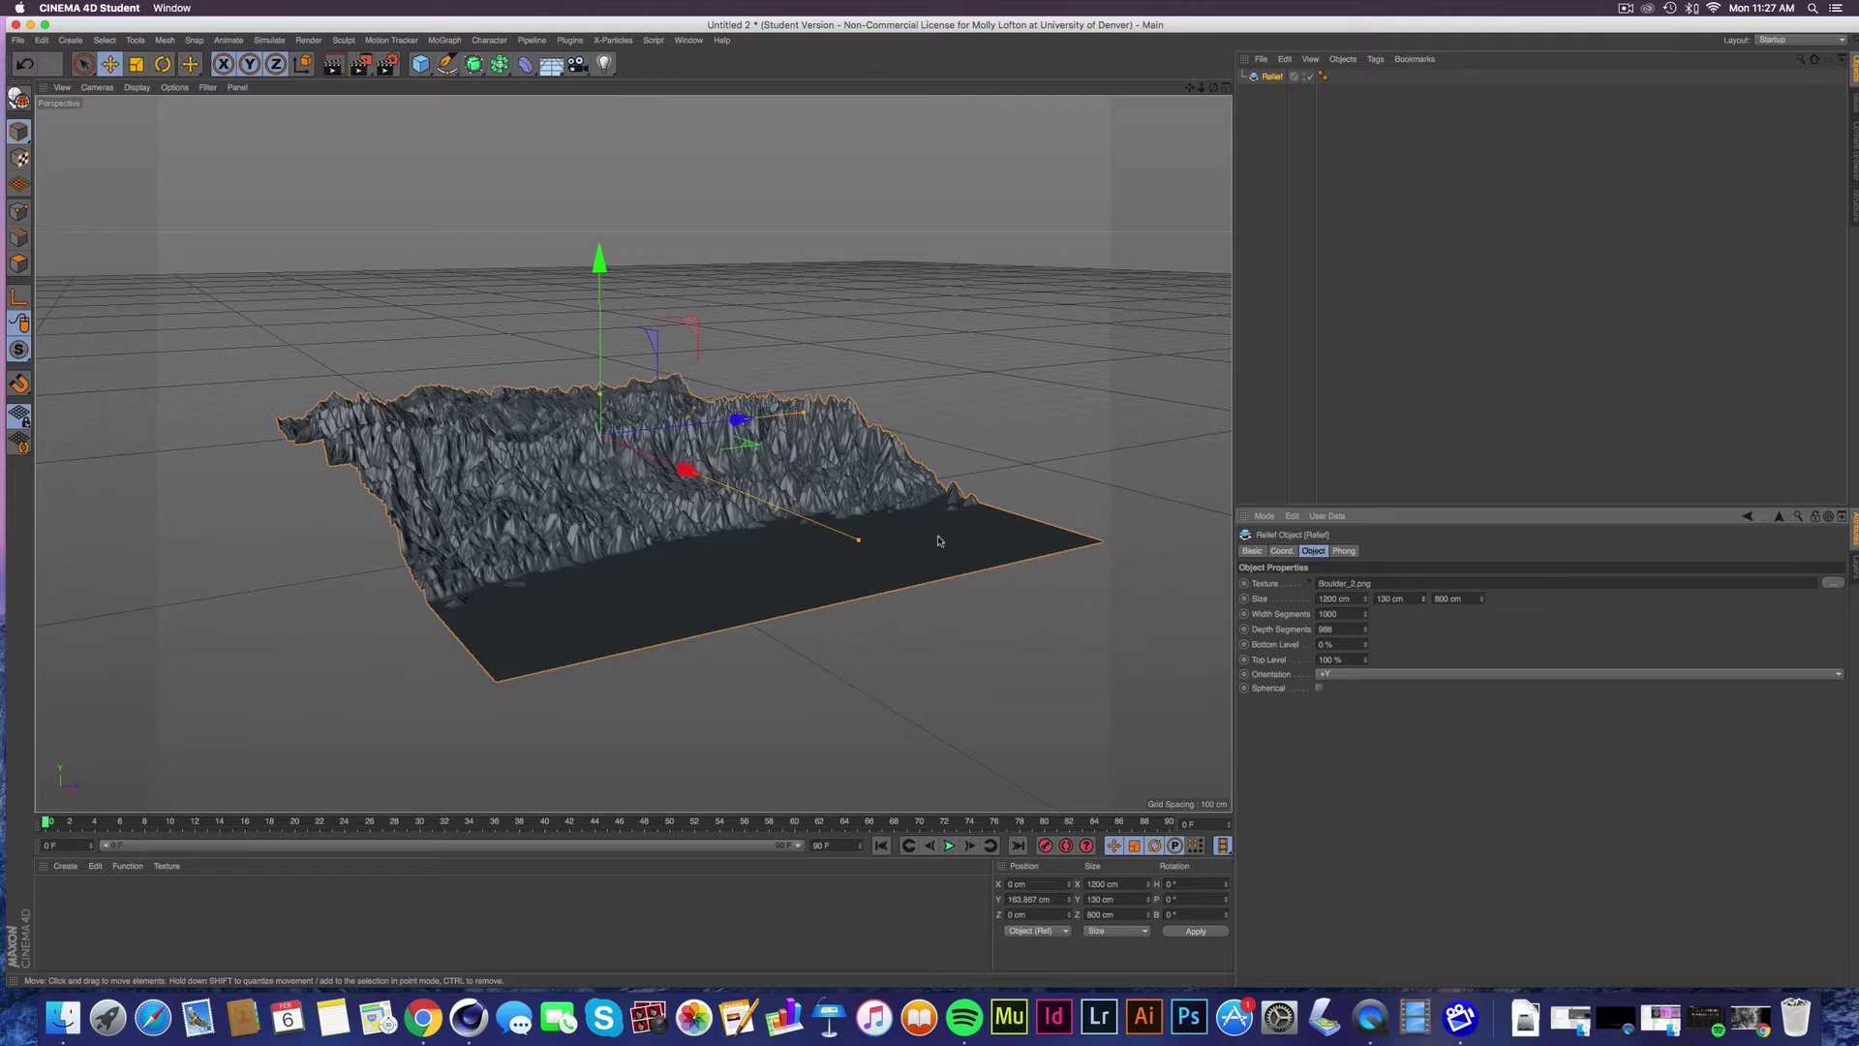
left_click_drag(777, 480, 816, 487, "alt")
left_click_drag(783, 382, 593, 477, "alt")
scroll(592, 478, "up", 5)
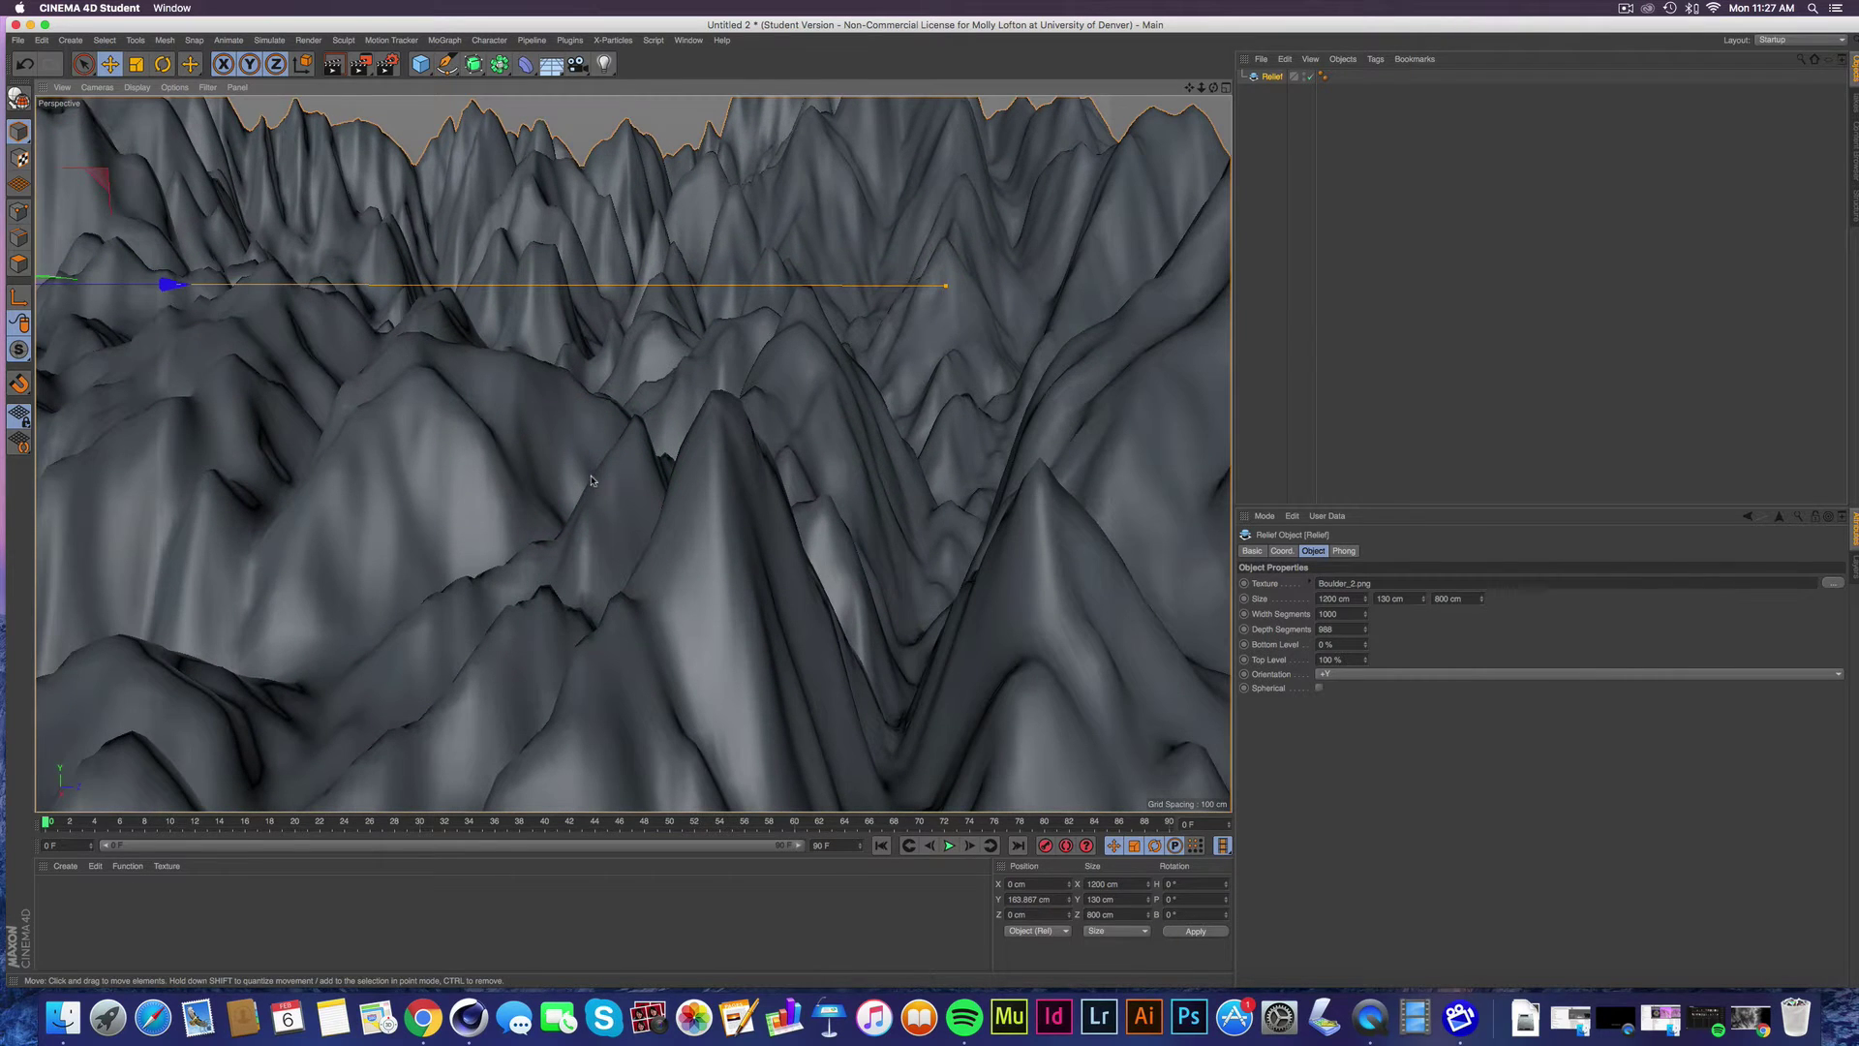
left_click_drag(600, 415, 789, 395, "alt")
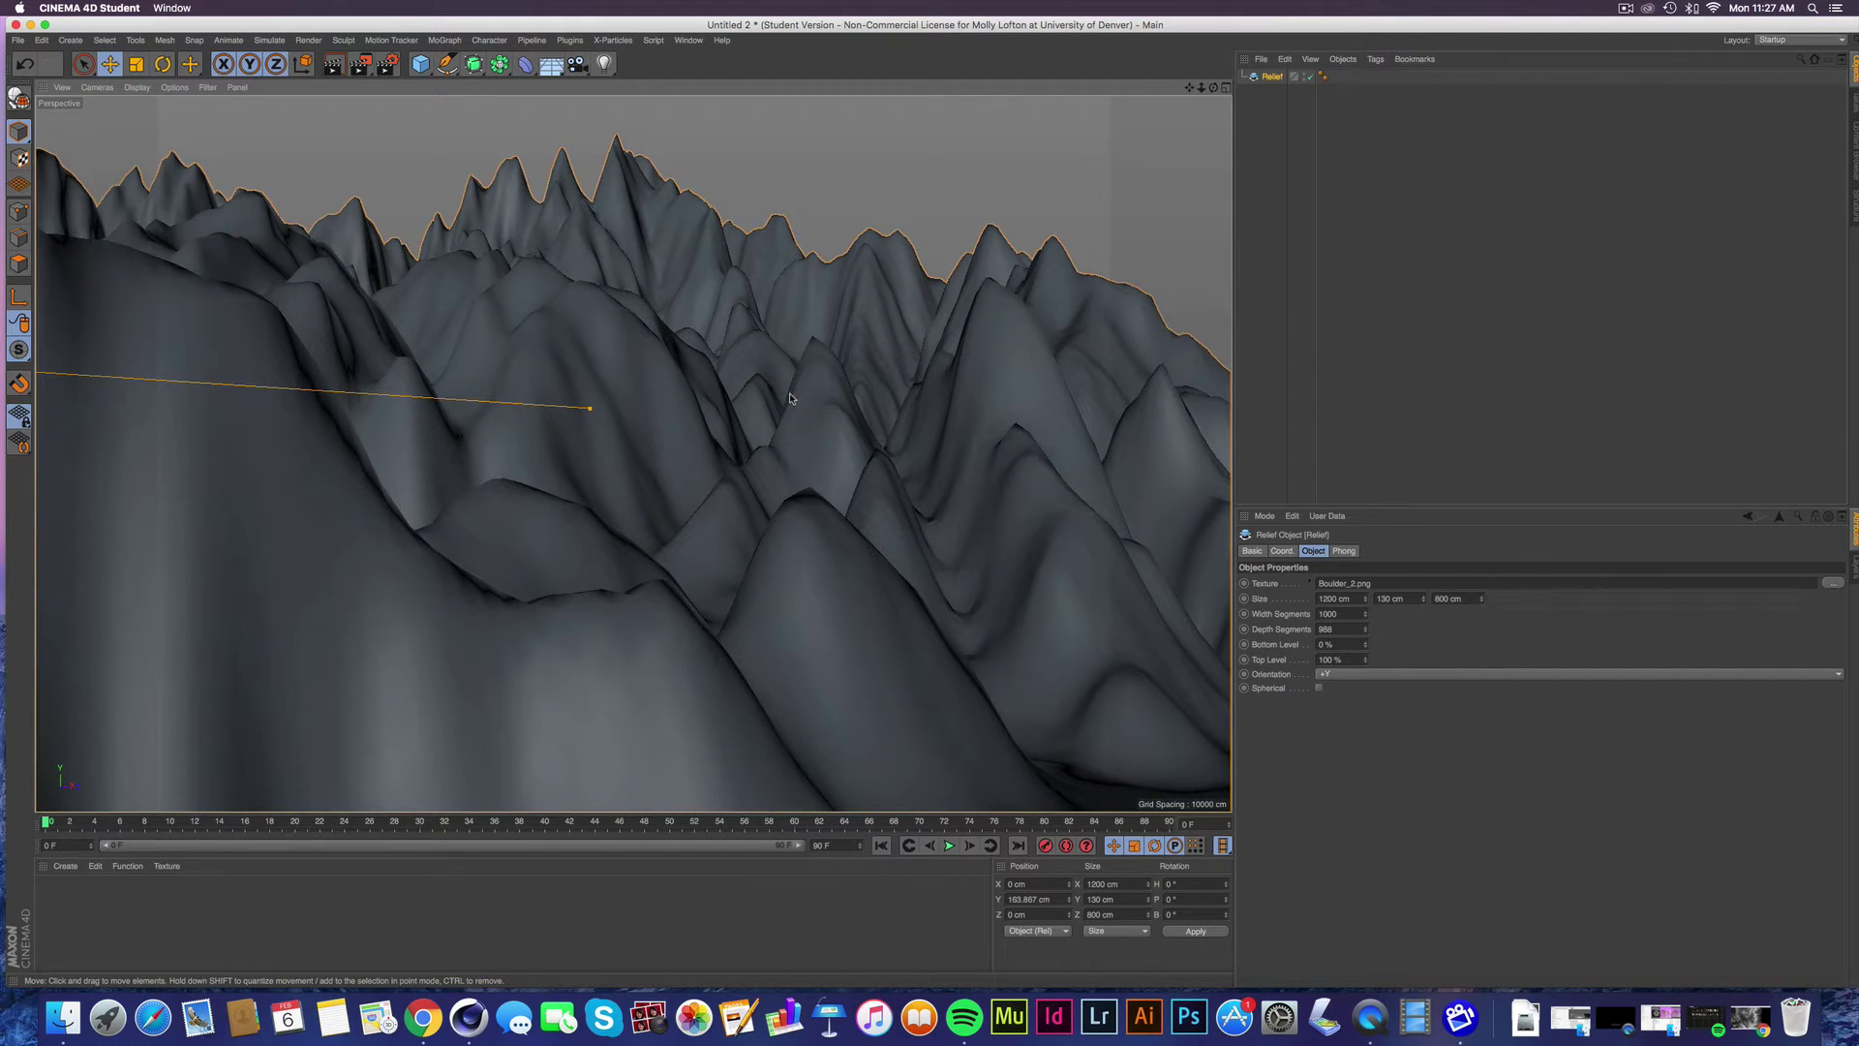
left_click_drag(976, 610, 842, 608, "alt")
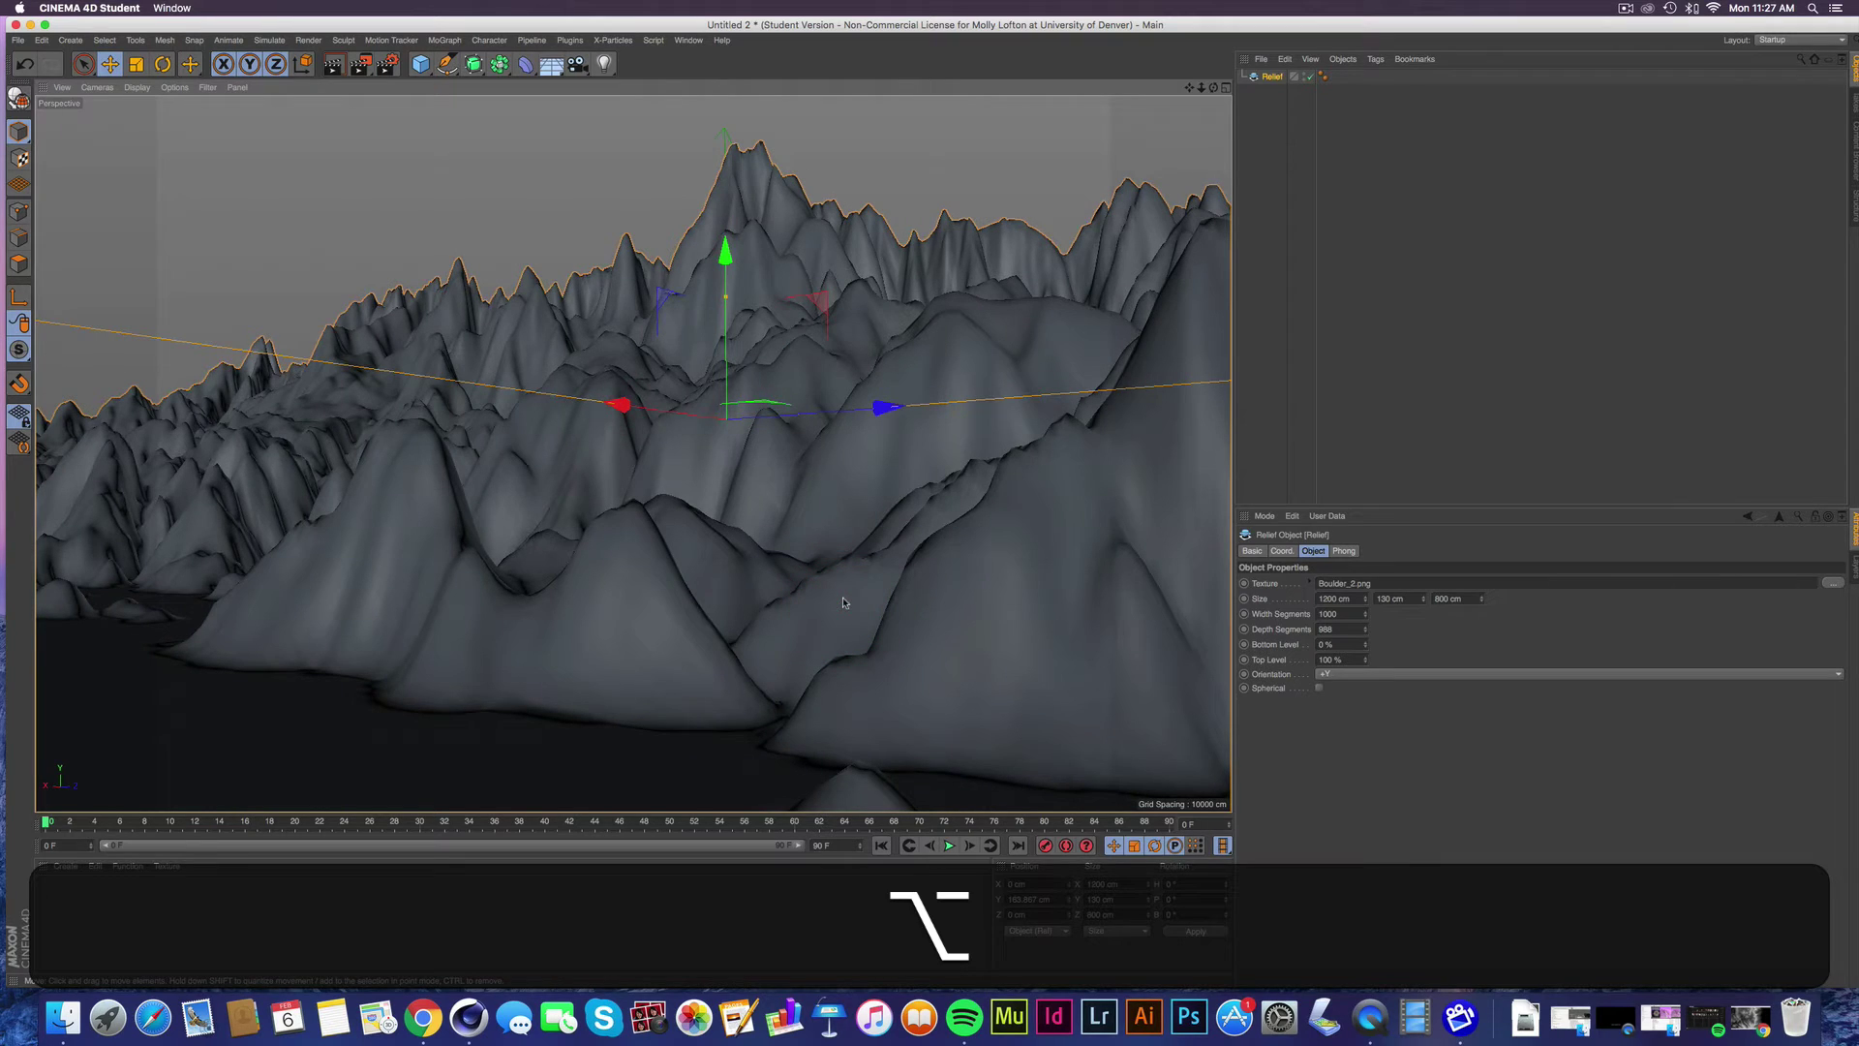
mouse_move(897, 622)
right_mouse_down("alt")
mouse_move(988, 636)
mouse_move(967, 634)
right_mouse_up("alt")
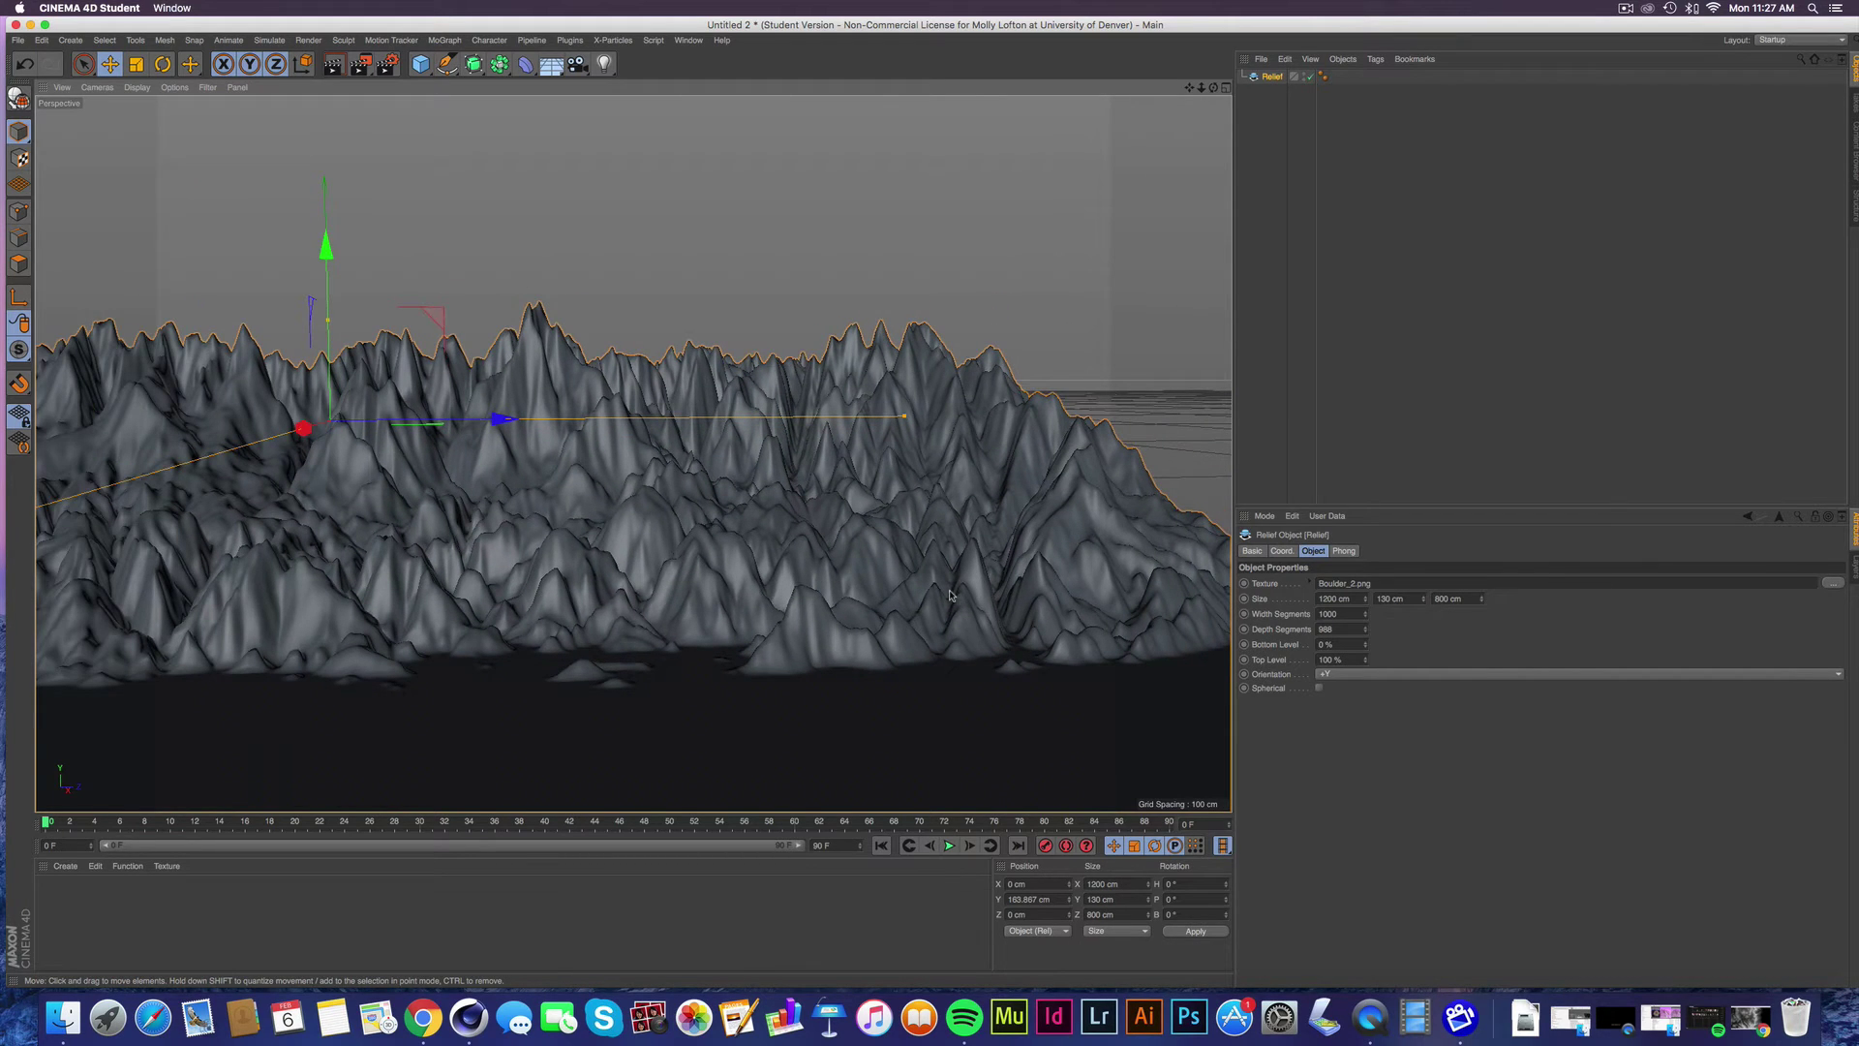
left_click_drag(953, 593, 1042, 556, "alt")
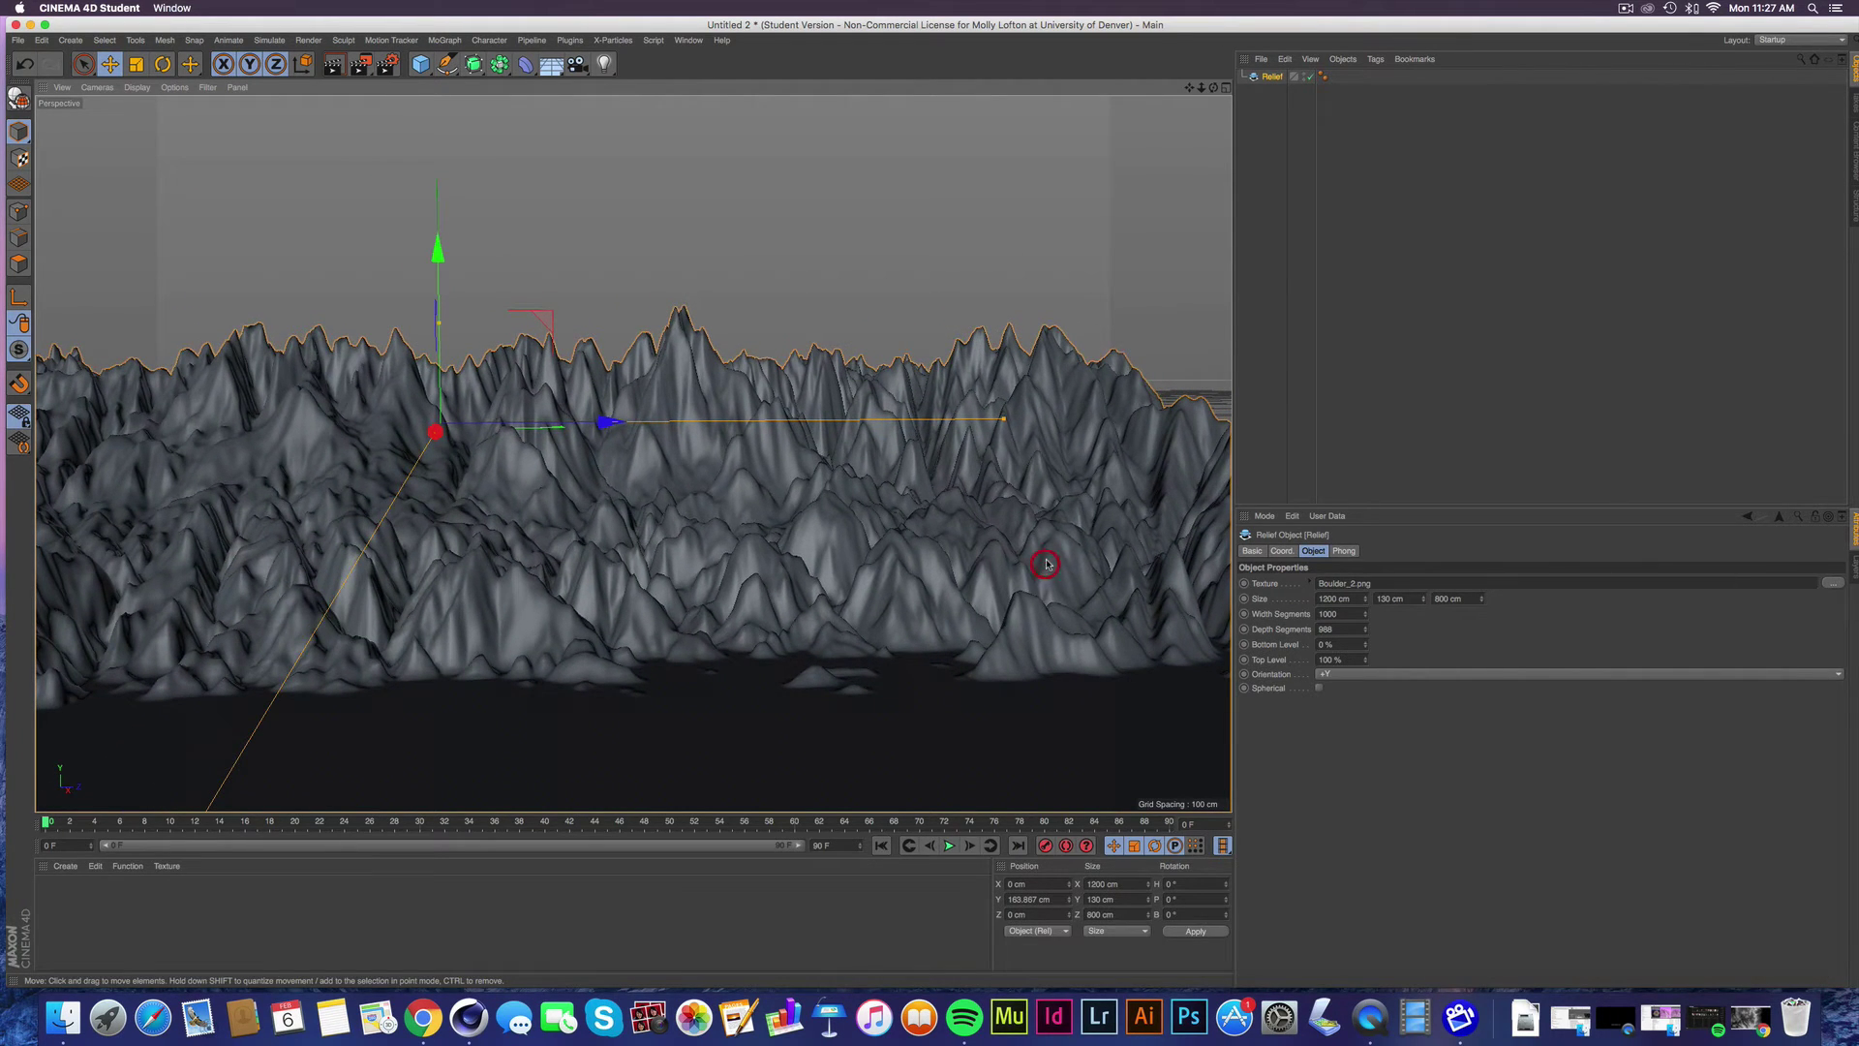